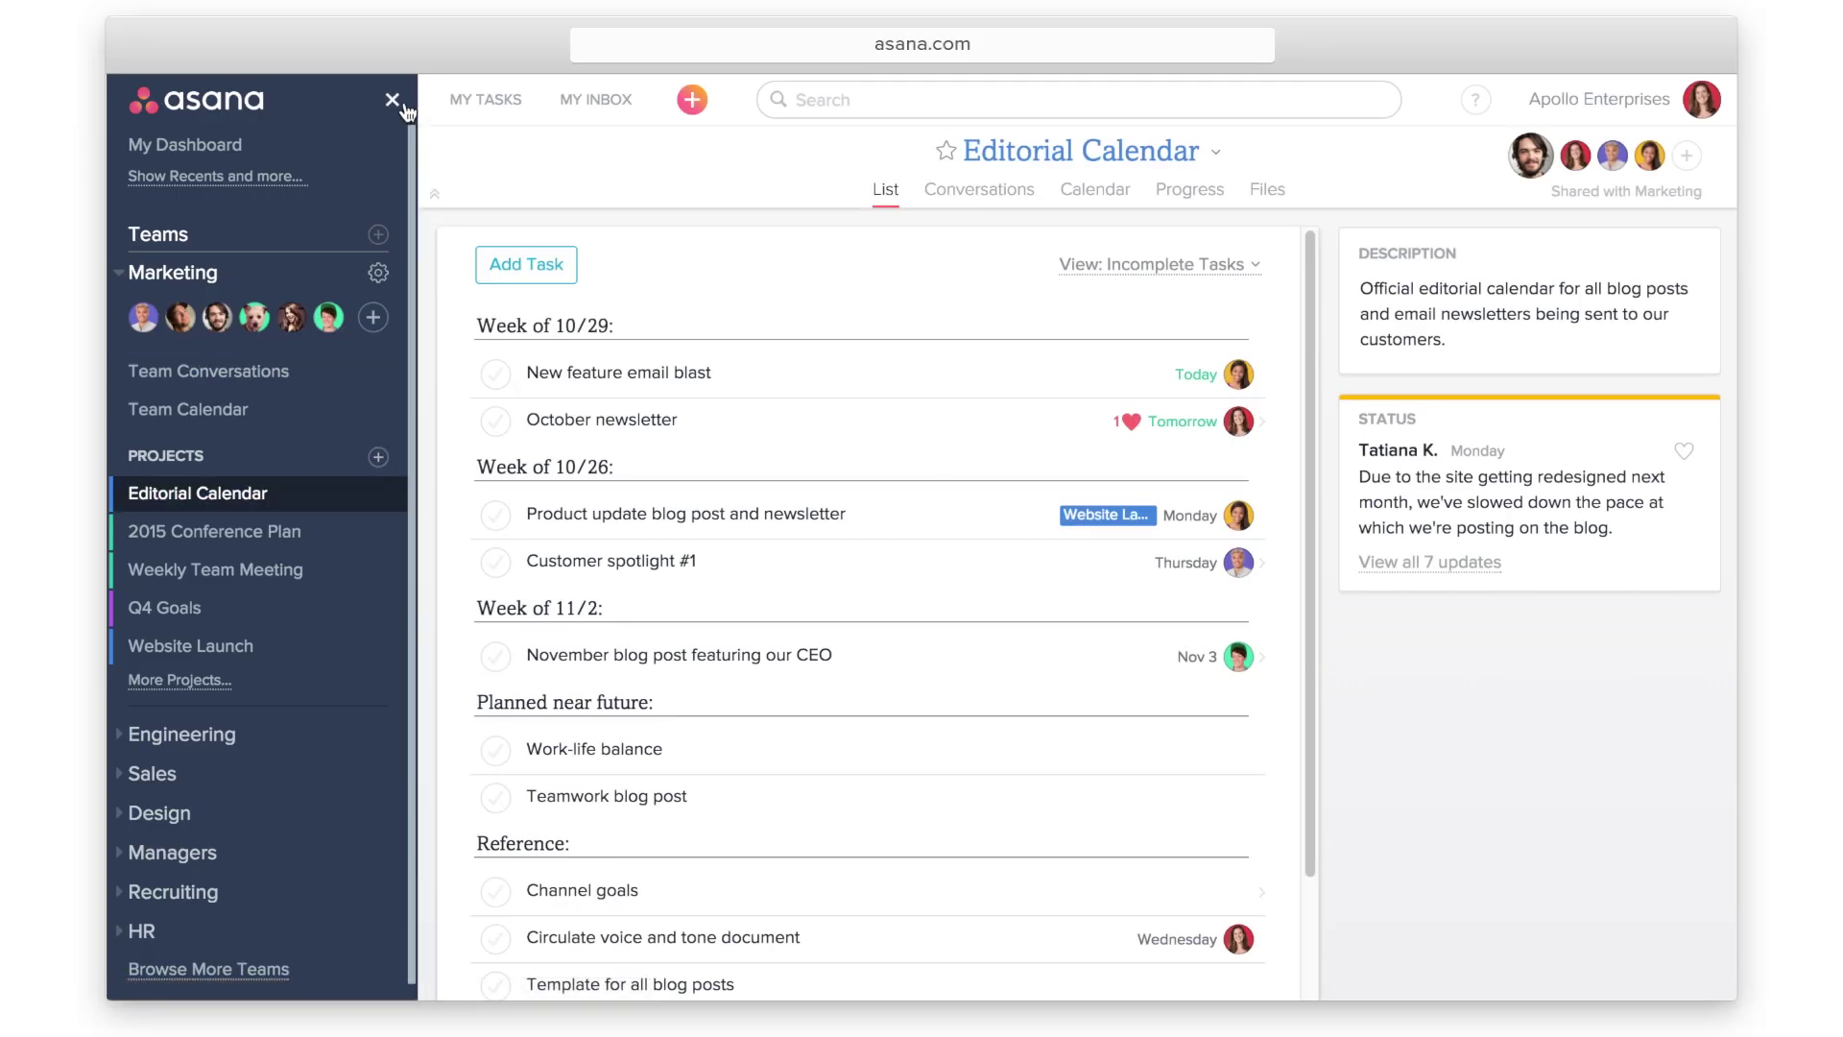
Hide the team sidebar, then open and dismiss the Editorial Calendar project actions menu
left_click(393, 102)
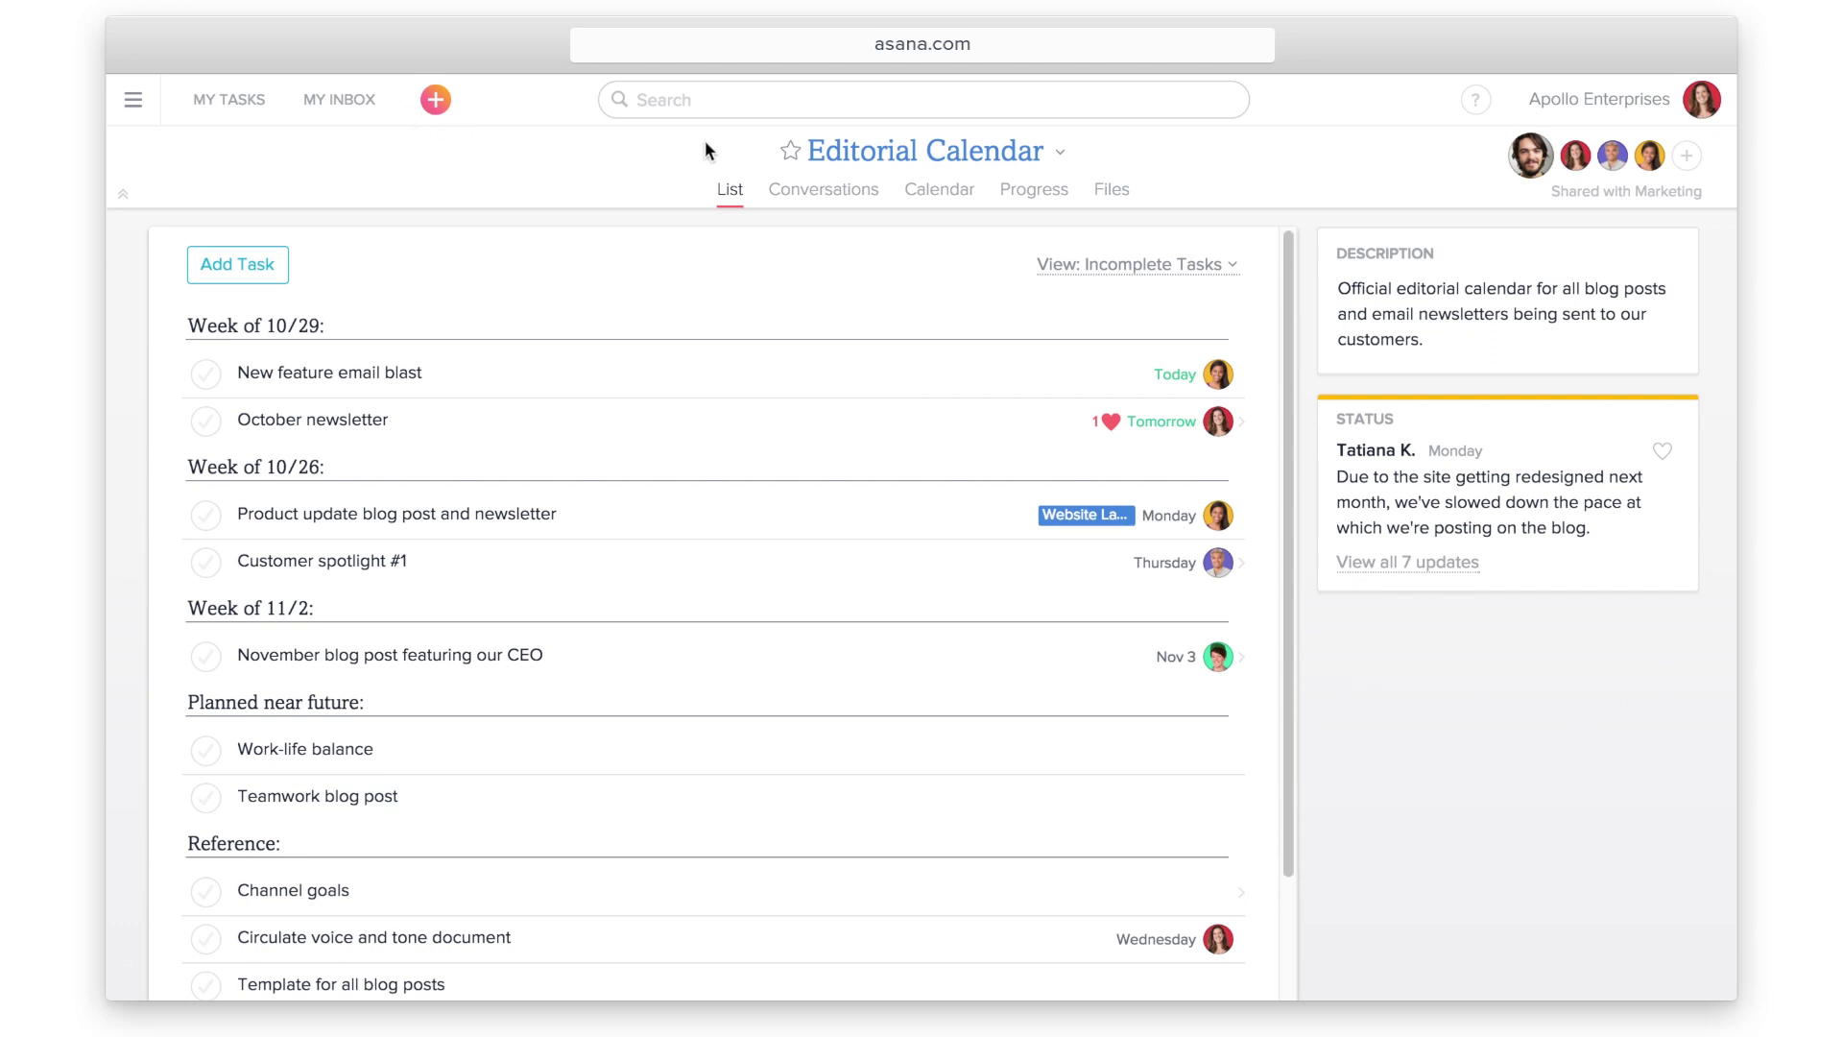
left_click(1057, 152)
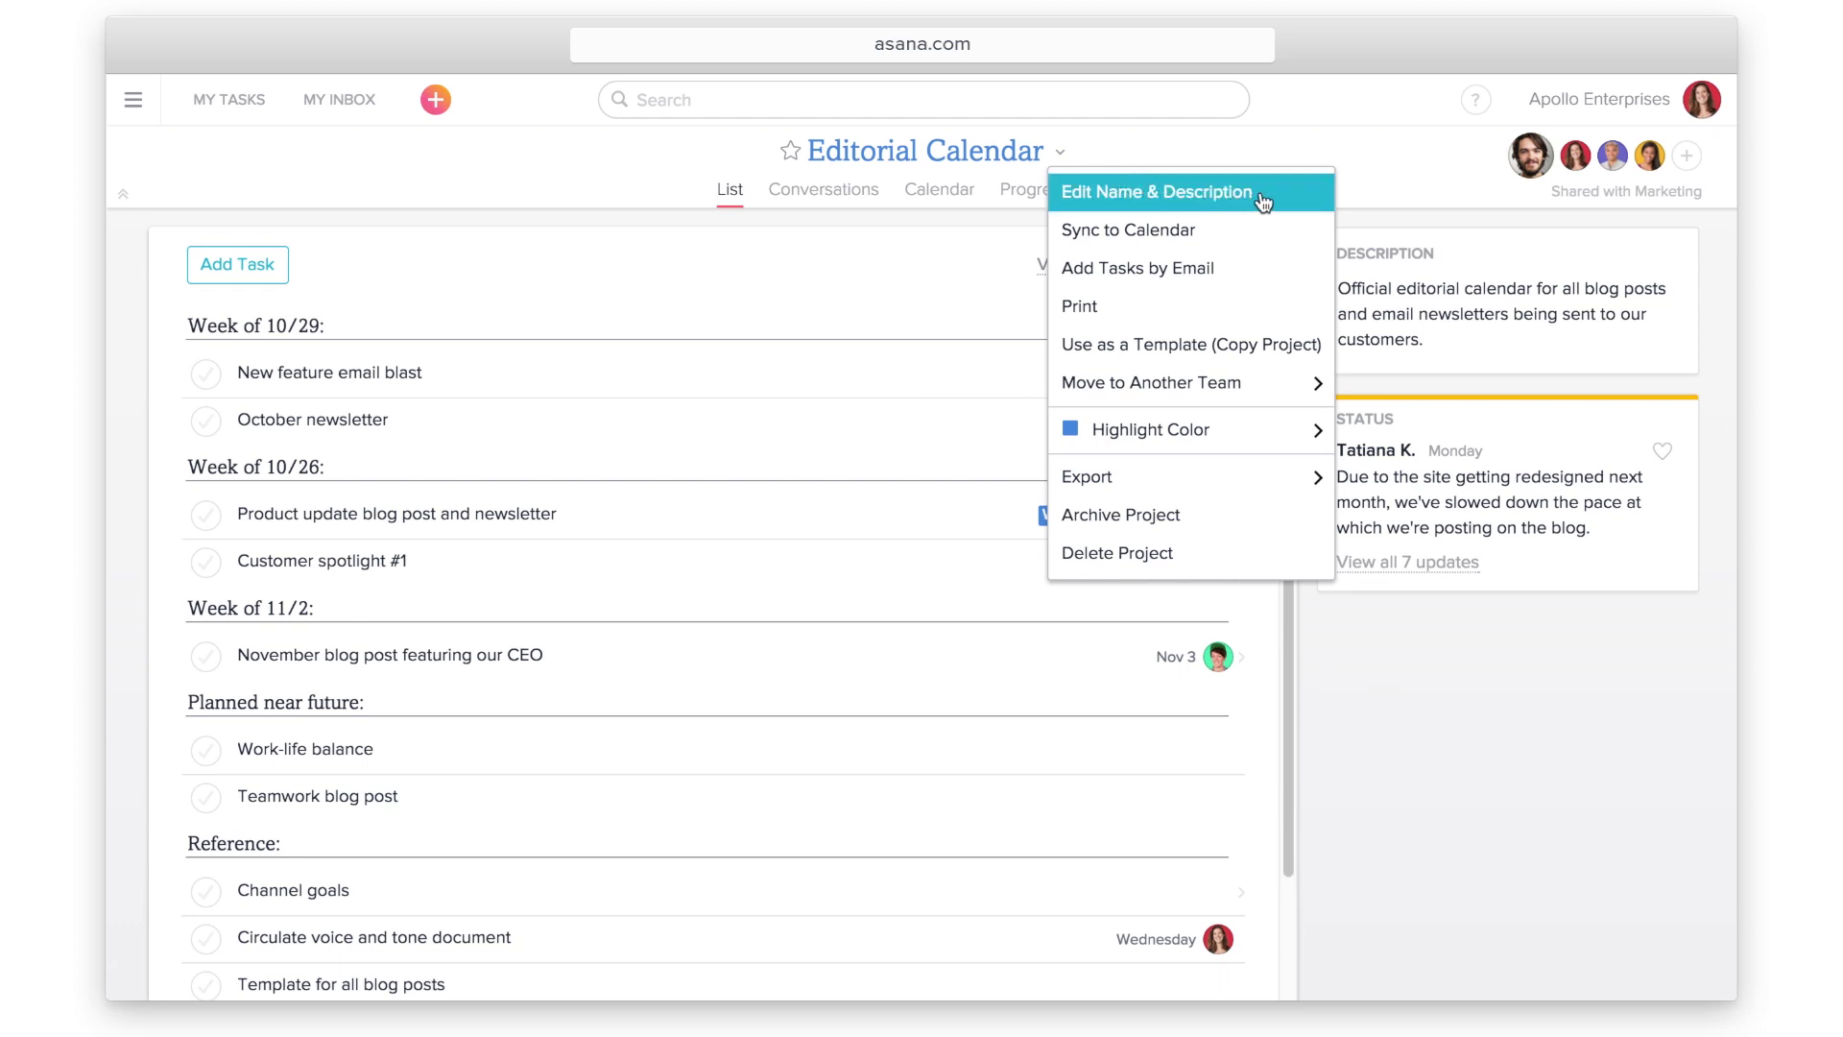
key("Escape")
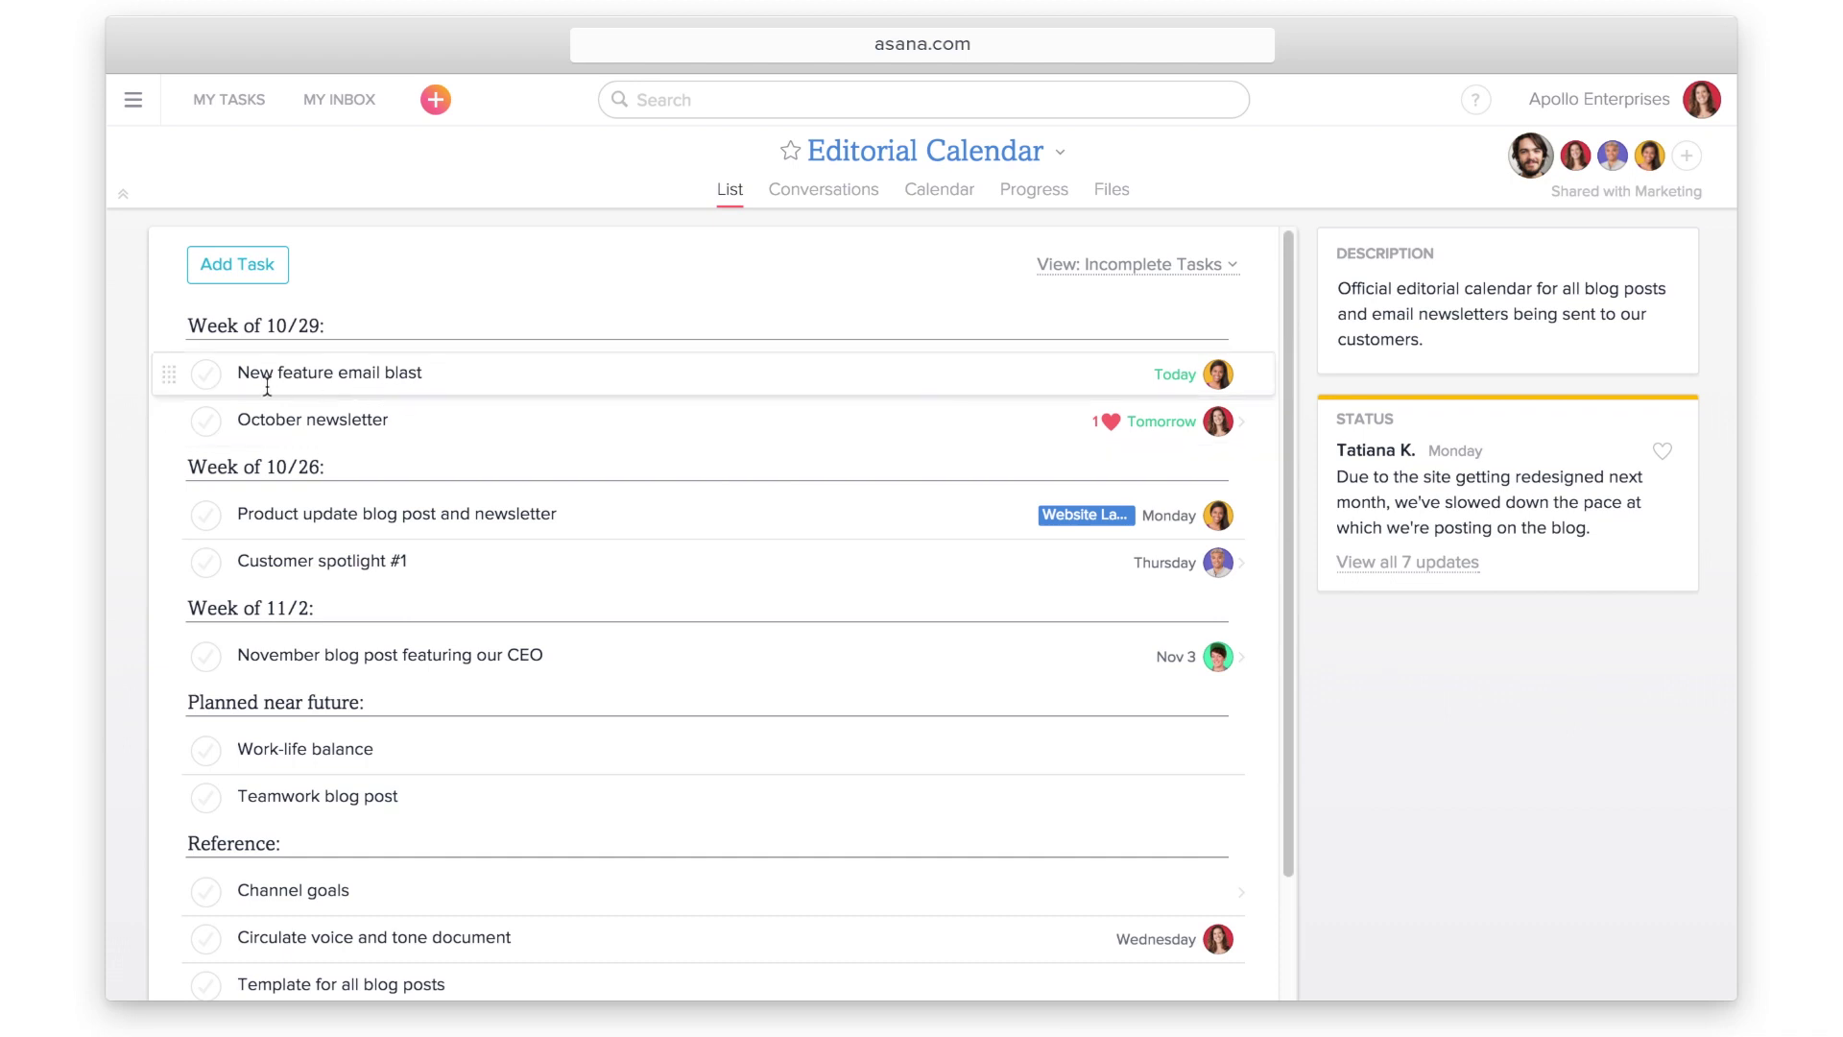
Complete 'New feature email blast', move 'October newsletter' into Week of 10/26, and view its details
left_click(207, 376)
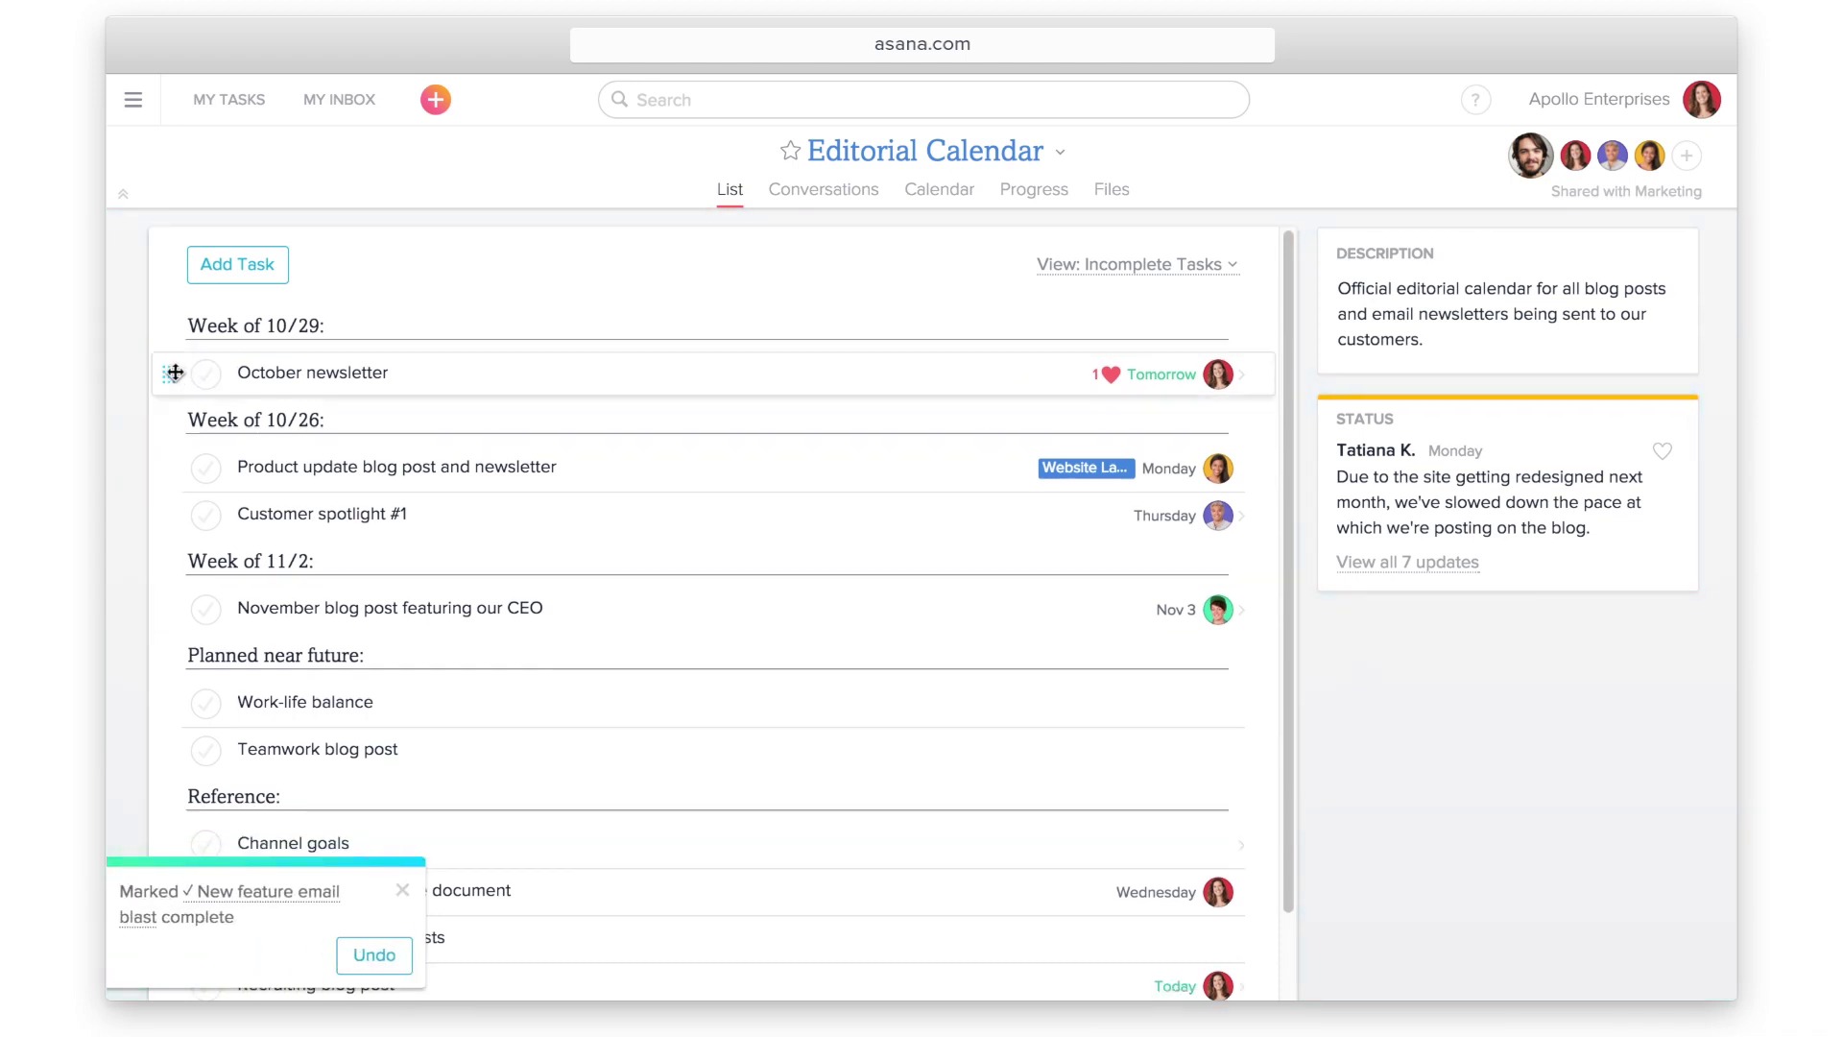
left_click_drag(173, 374, 170, 443)
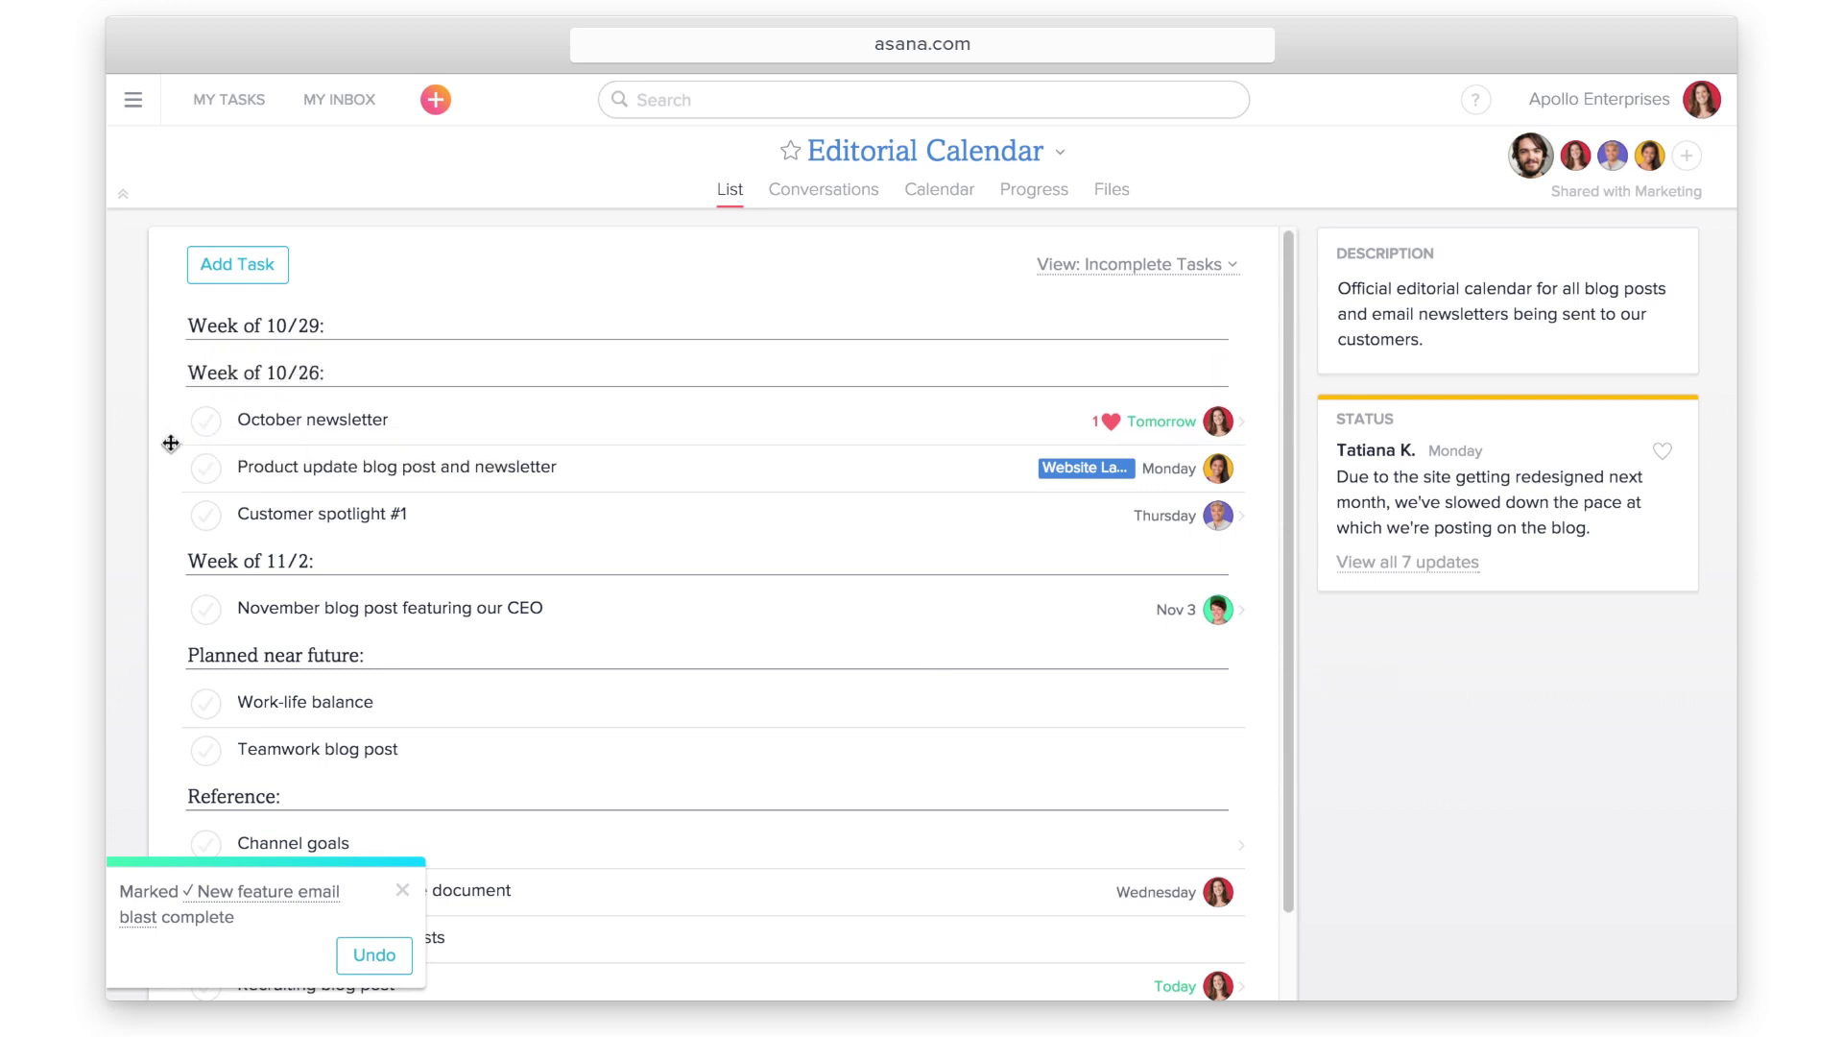
left_click(372, 418)
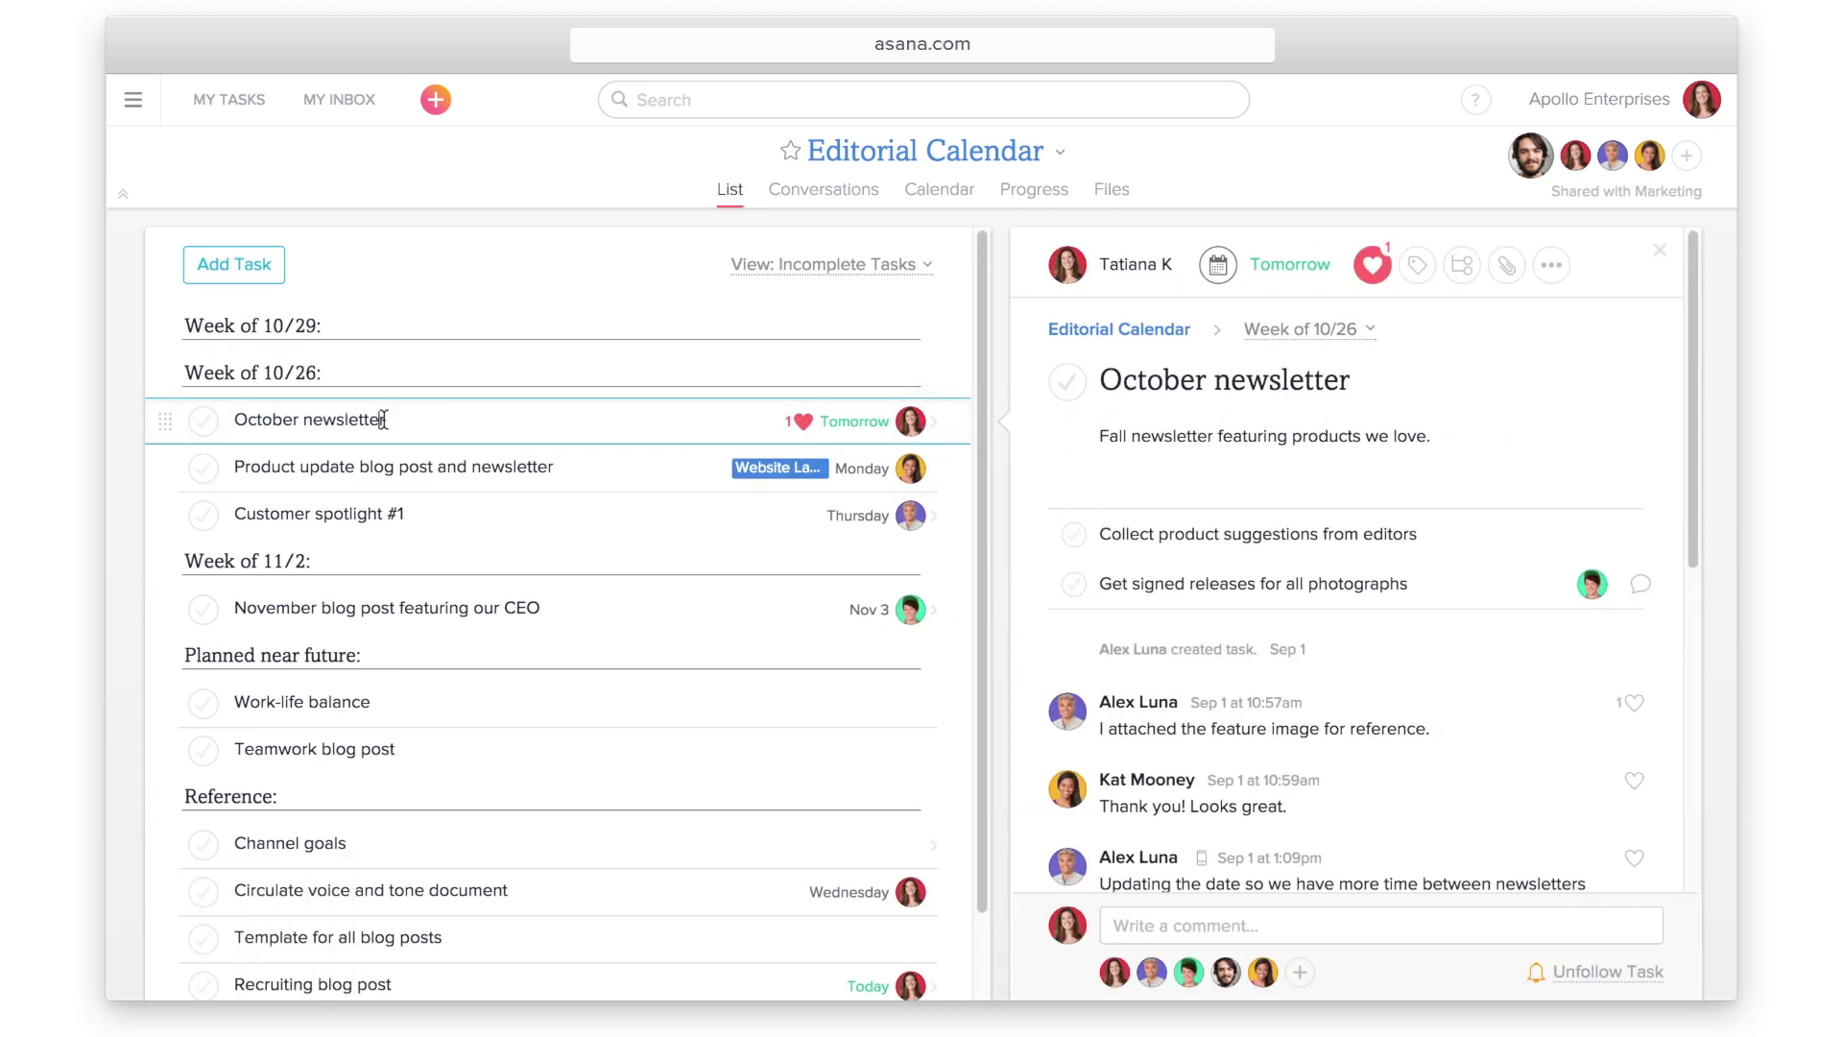
Save the Incomplete Tasks view as the project's default view for everyone
left_click(888, 266)
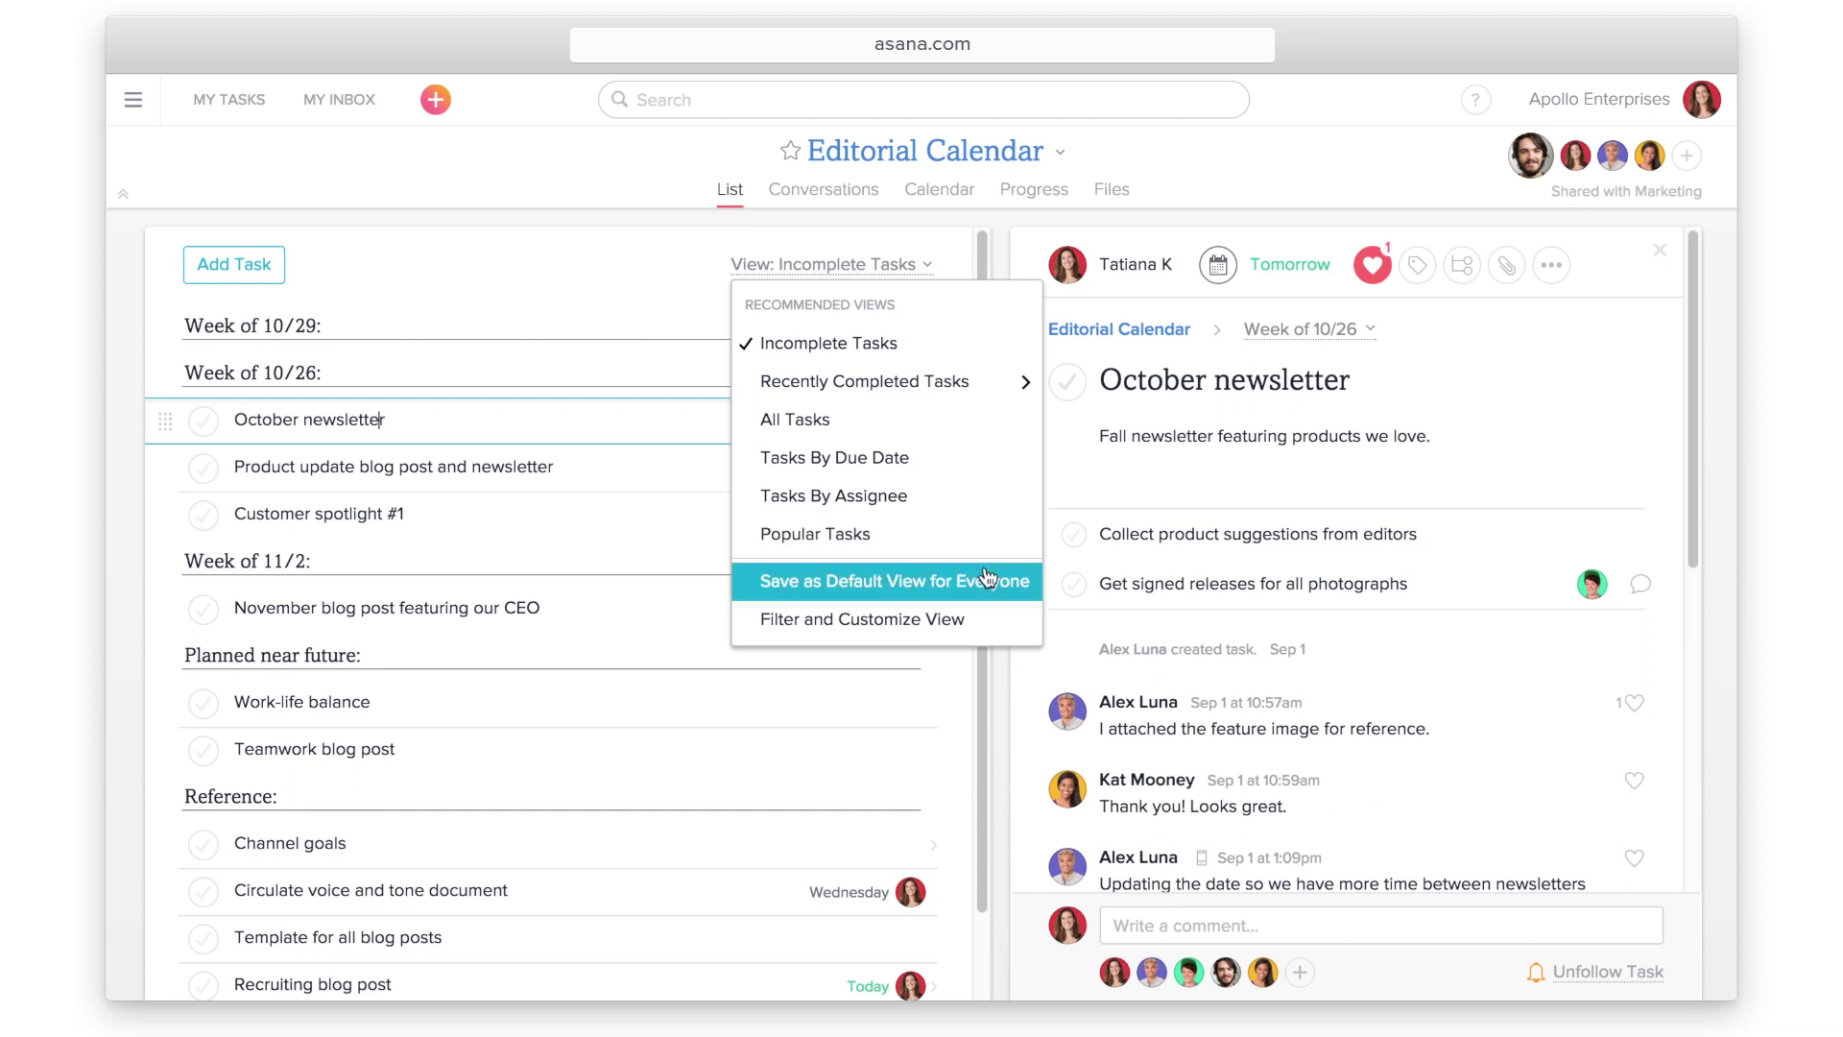
left_click(990, 601)
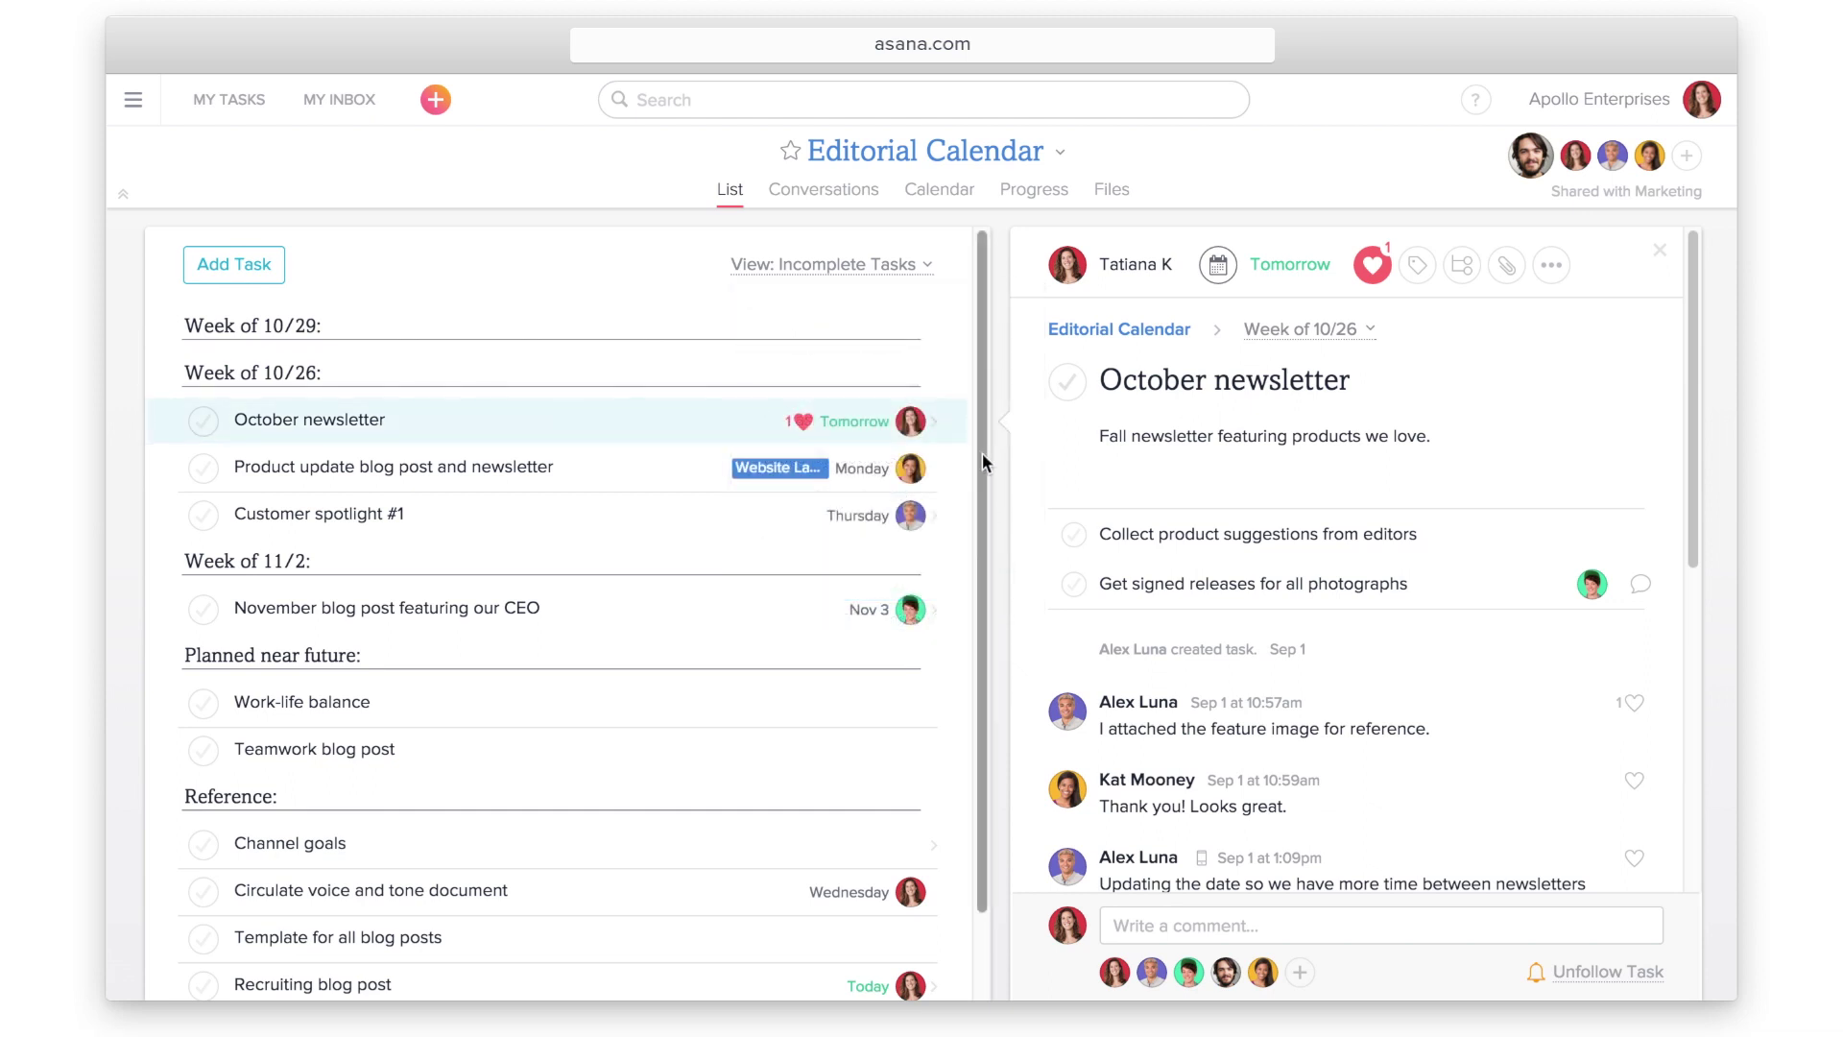
Post a 'Brainstorm ideas for blog post' conversation requesting ideas for future blog posts
left_click(842, 200)
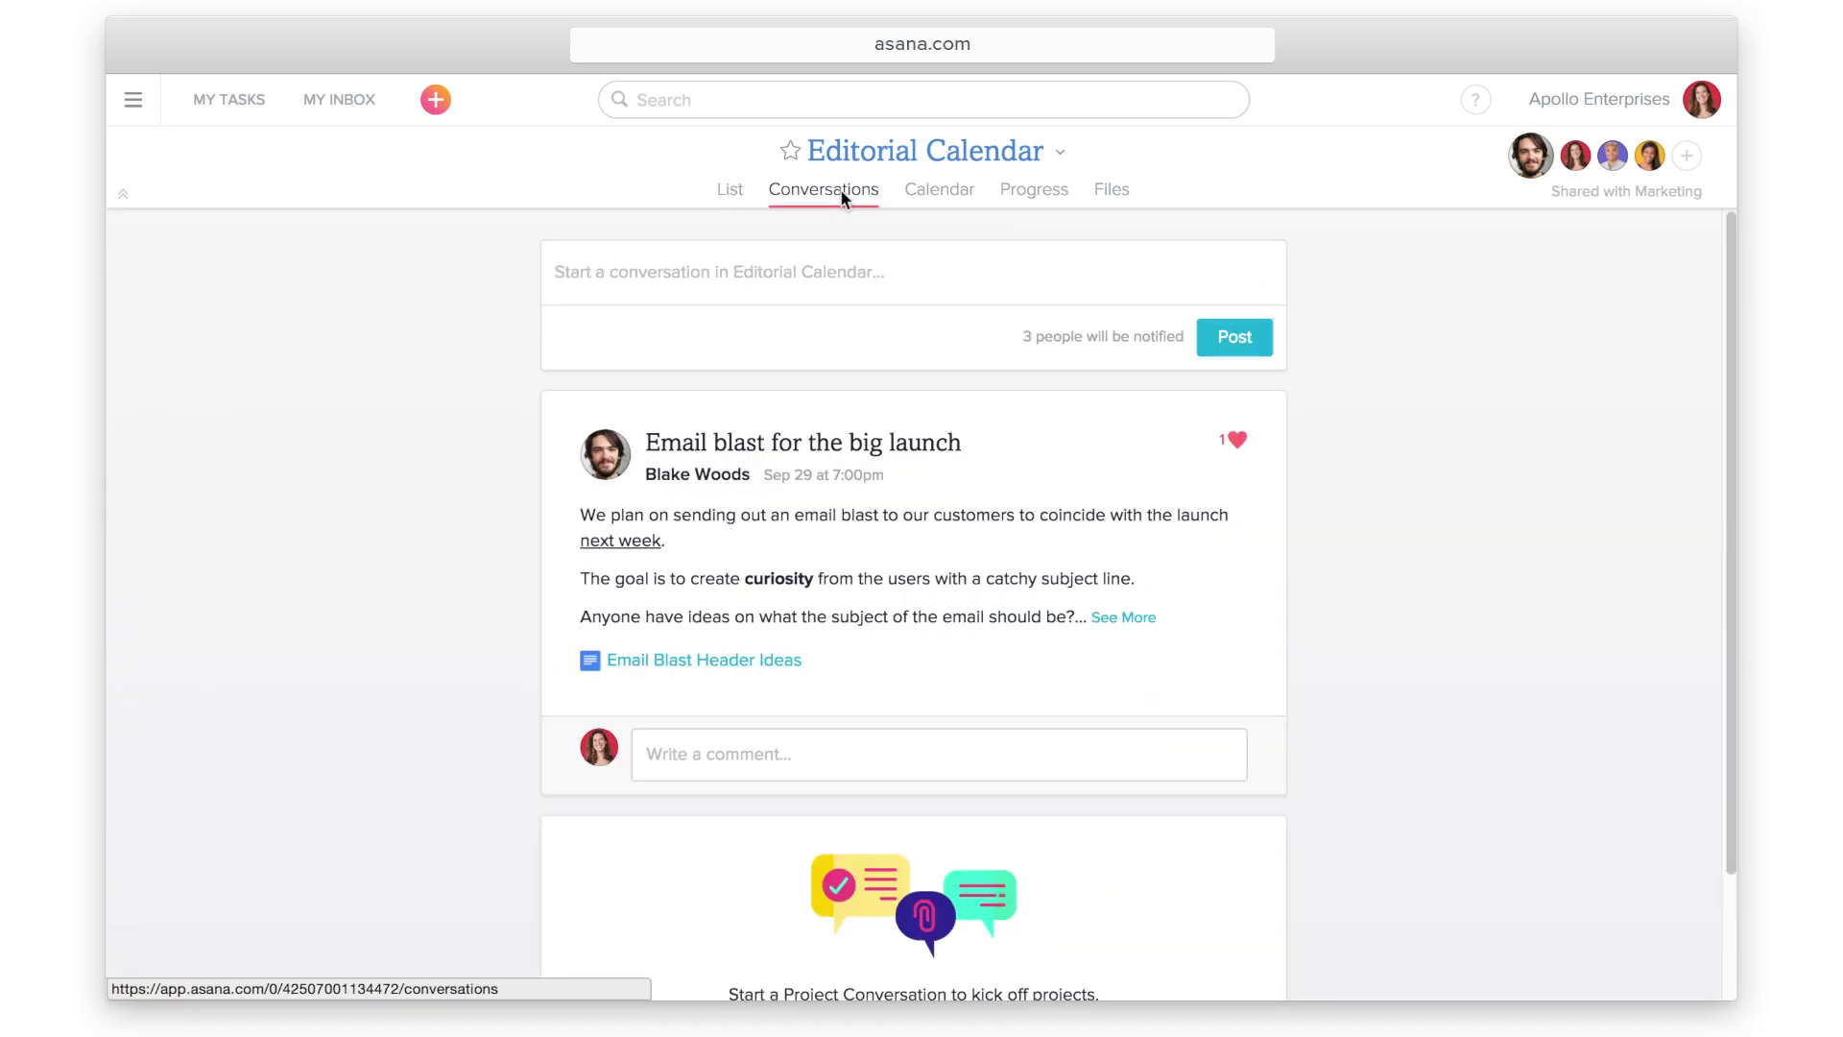
left_click(809, 269)
type("Brainstorm ideas for ")
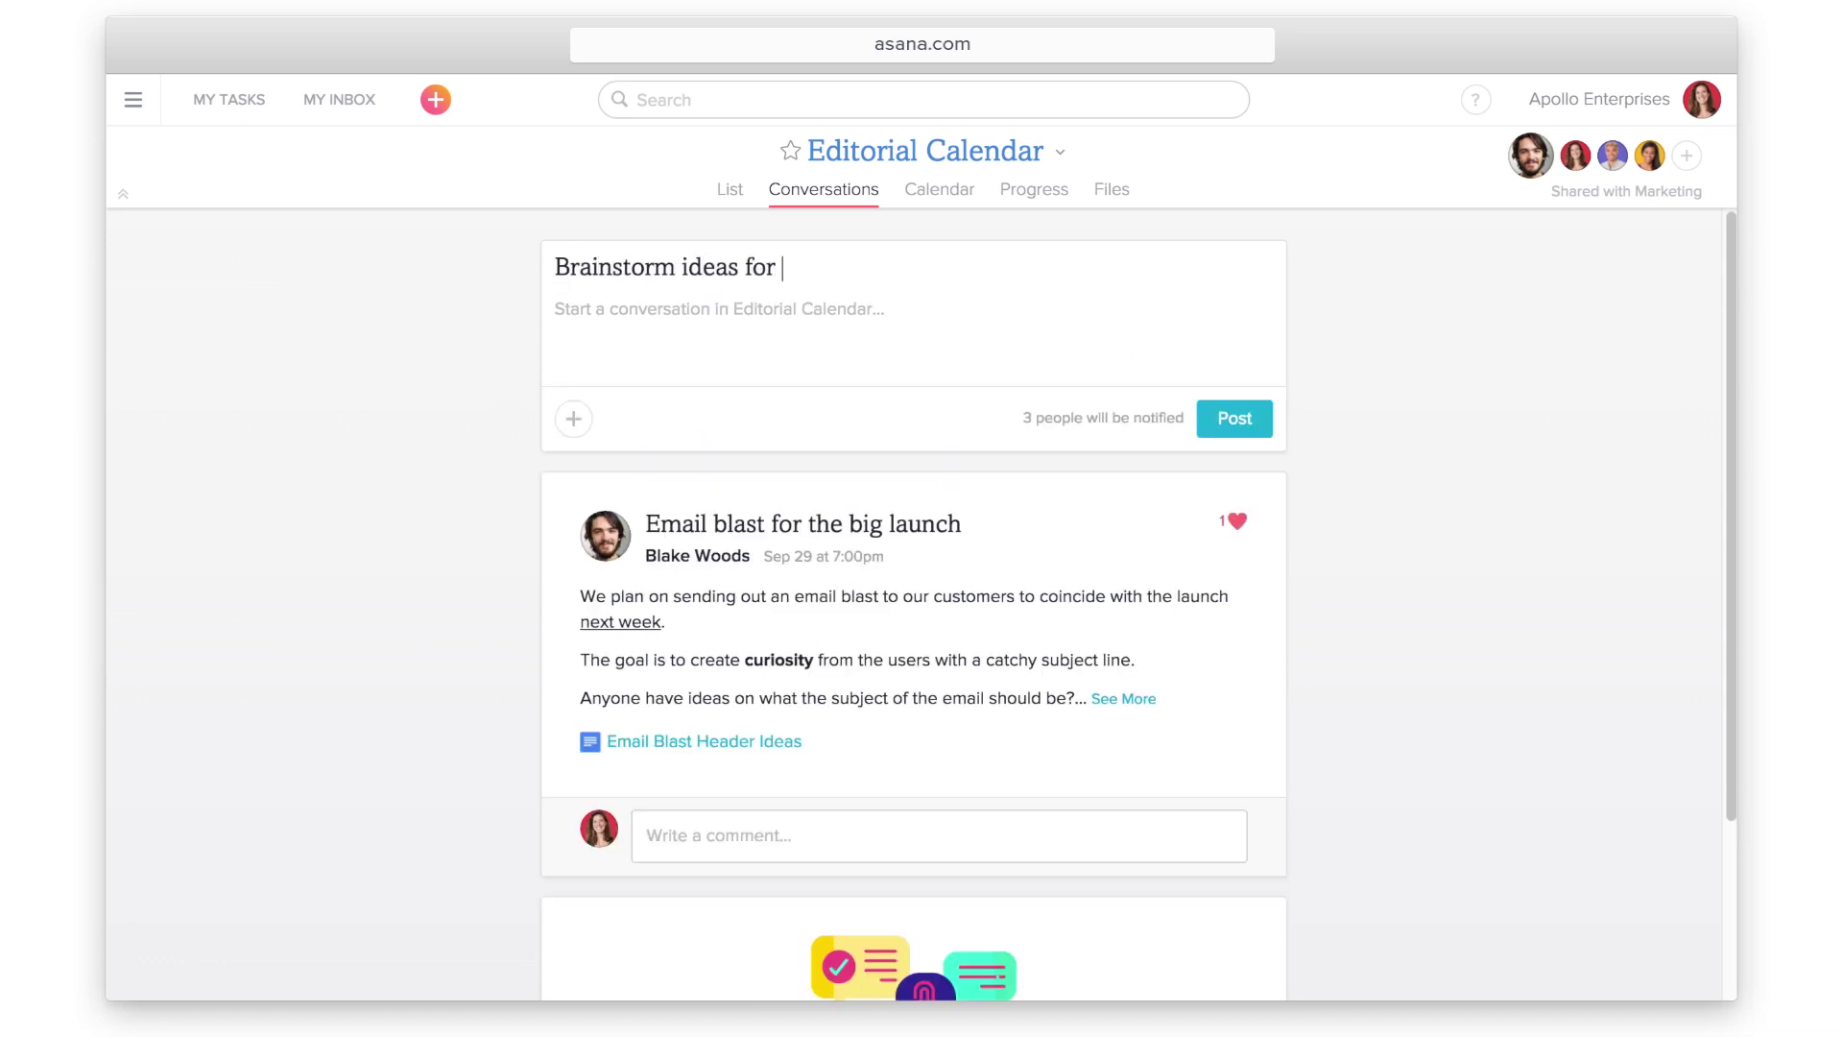
type("blog post")
key("Tab")
type("Does anyone have ideas for fu")
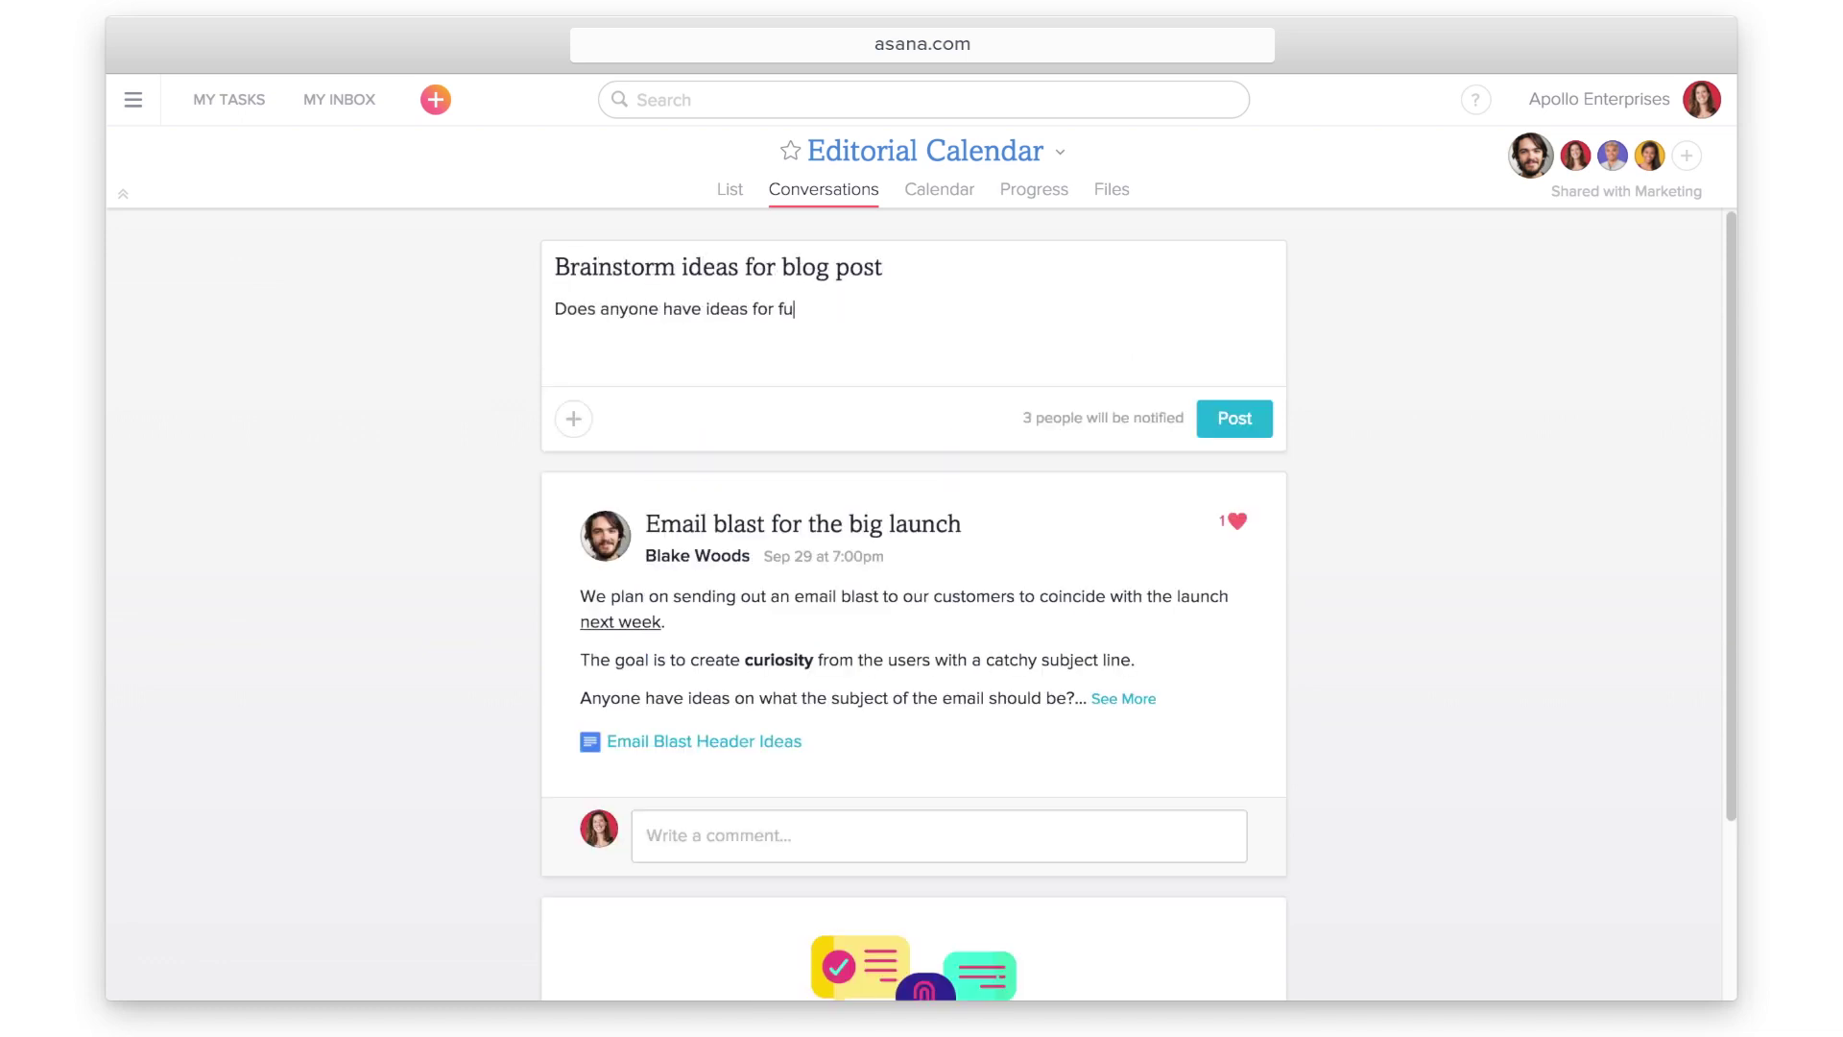
type("ture blog posts?")
left_click(1220, 423)
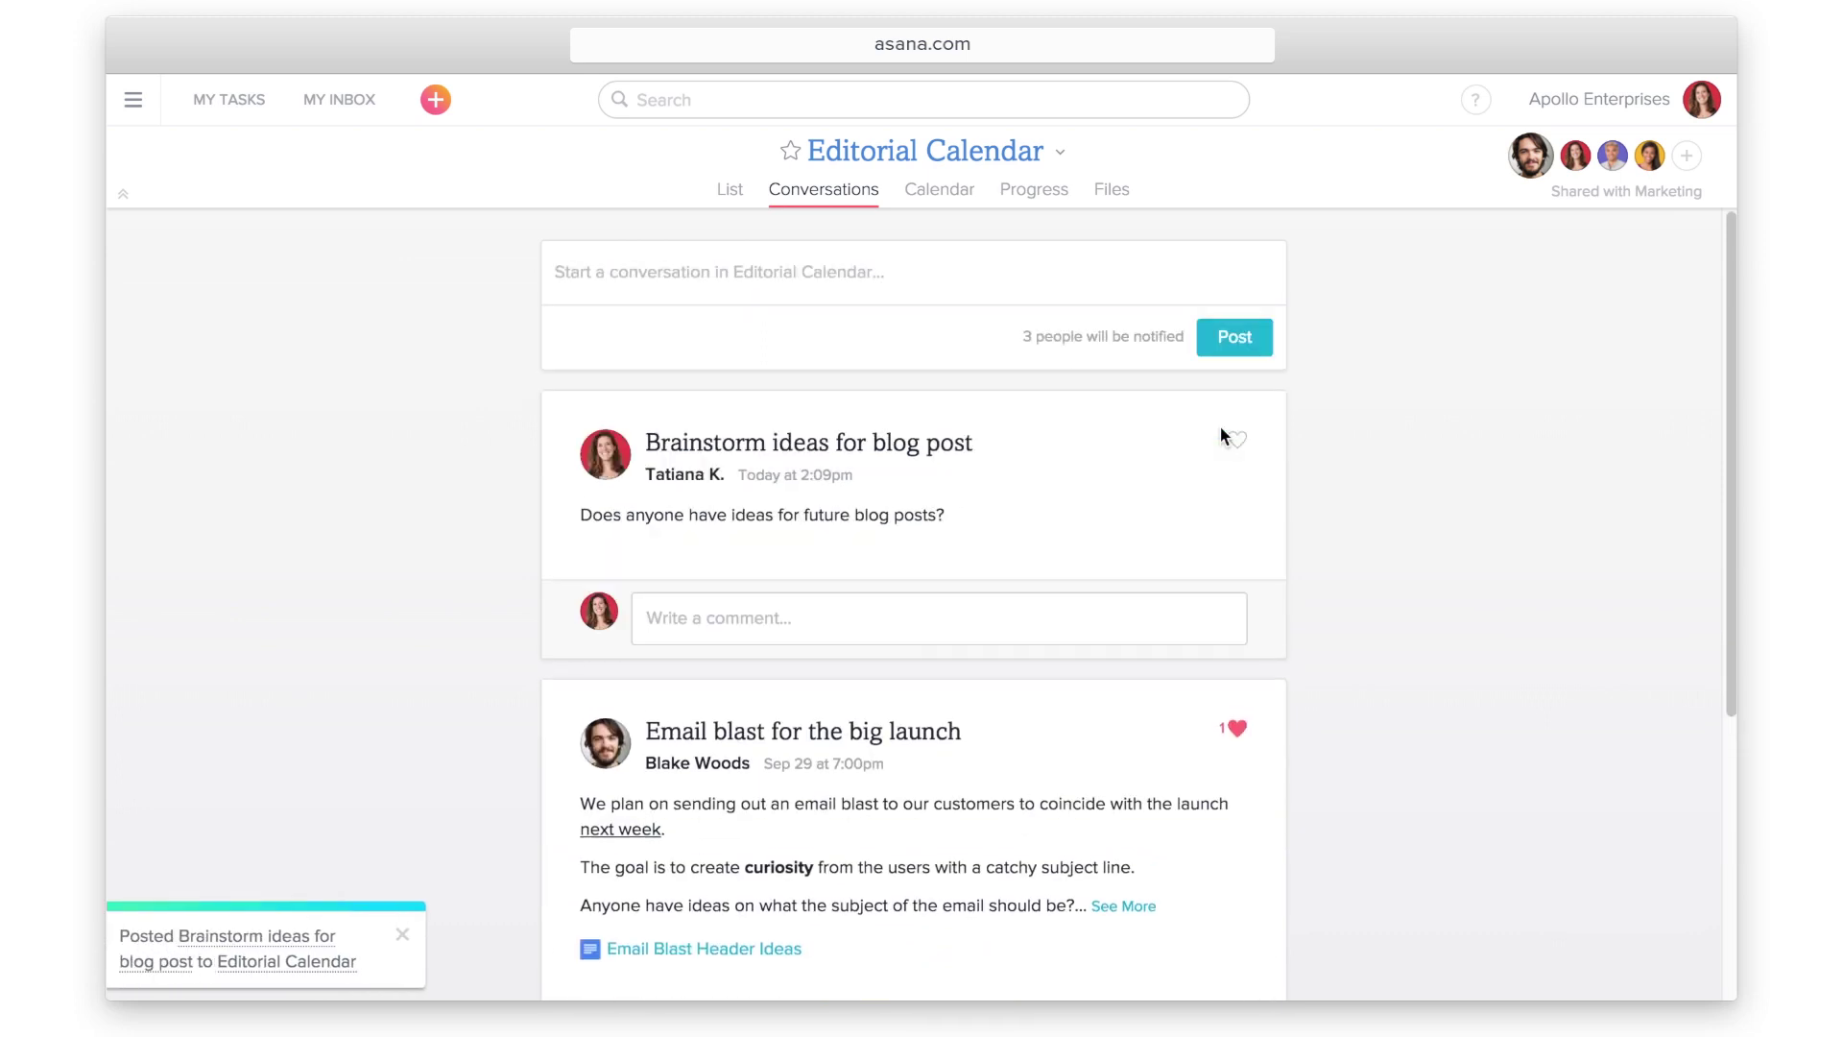
type("Great idea. Adding to the editorial calendar")
Post a reply comment with a newly created 'Work-life balance blog post' task attached
left_click(665, 823)
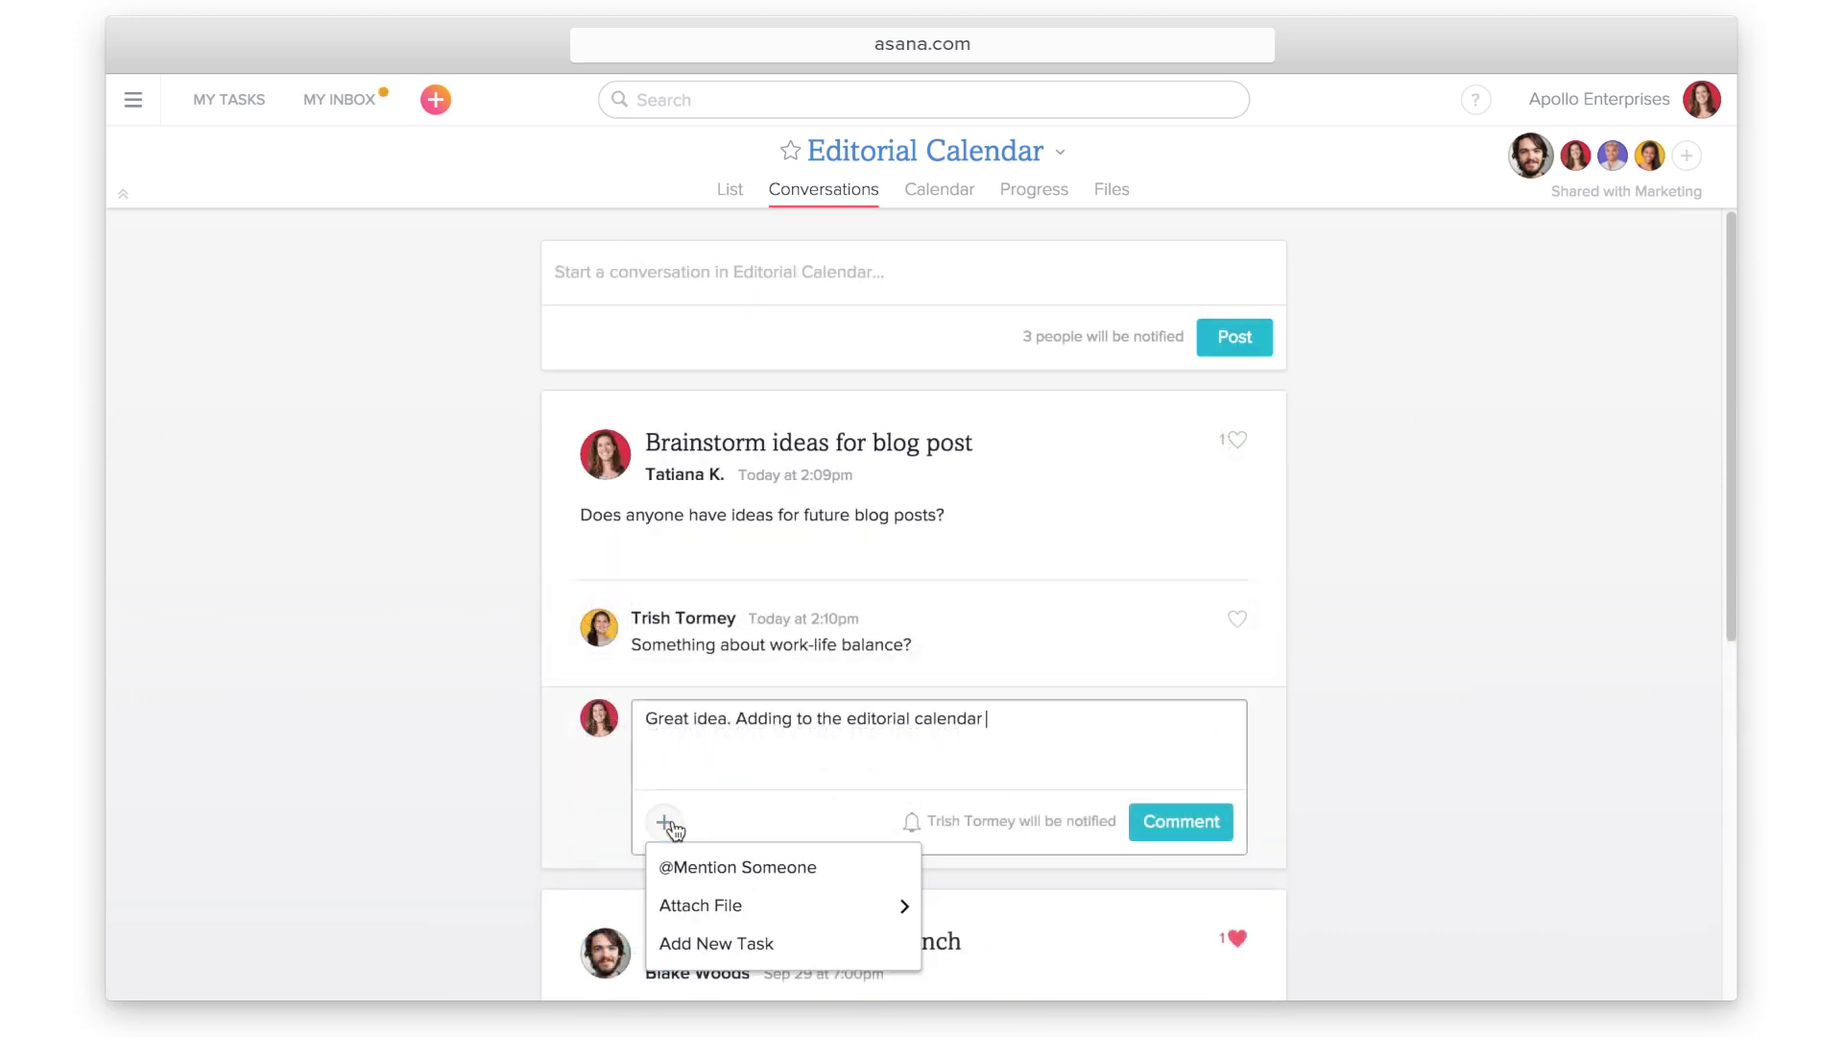
left_click(800, 946)
left_click(951, 622)
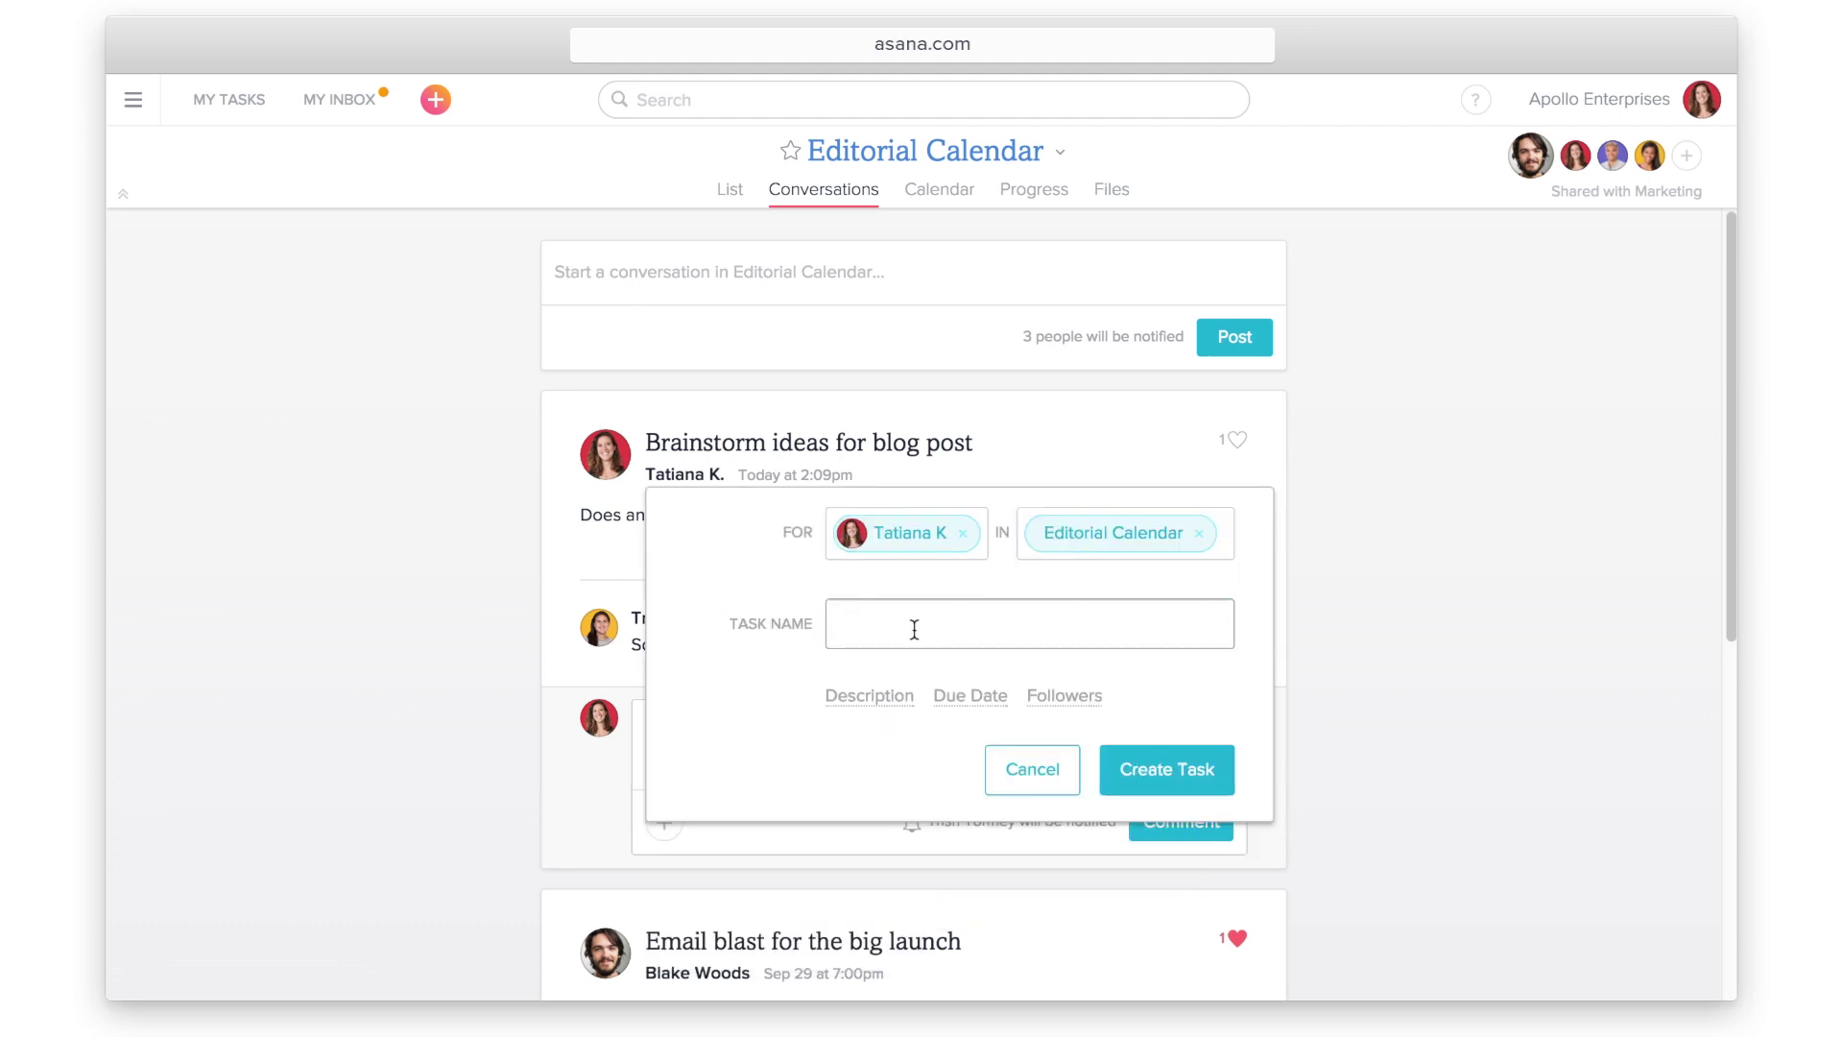
type("Work-life balance blog post")
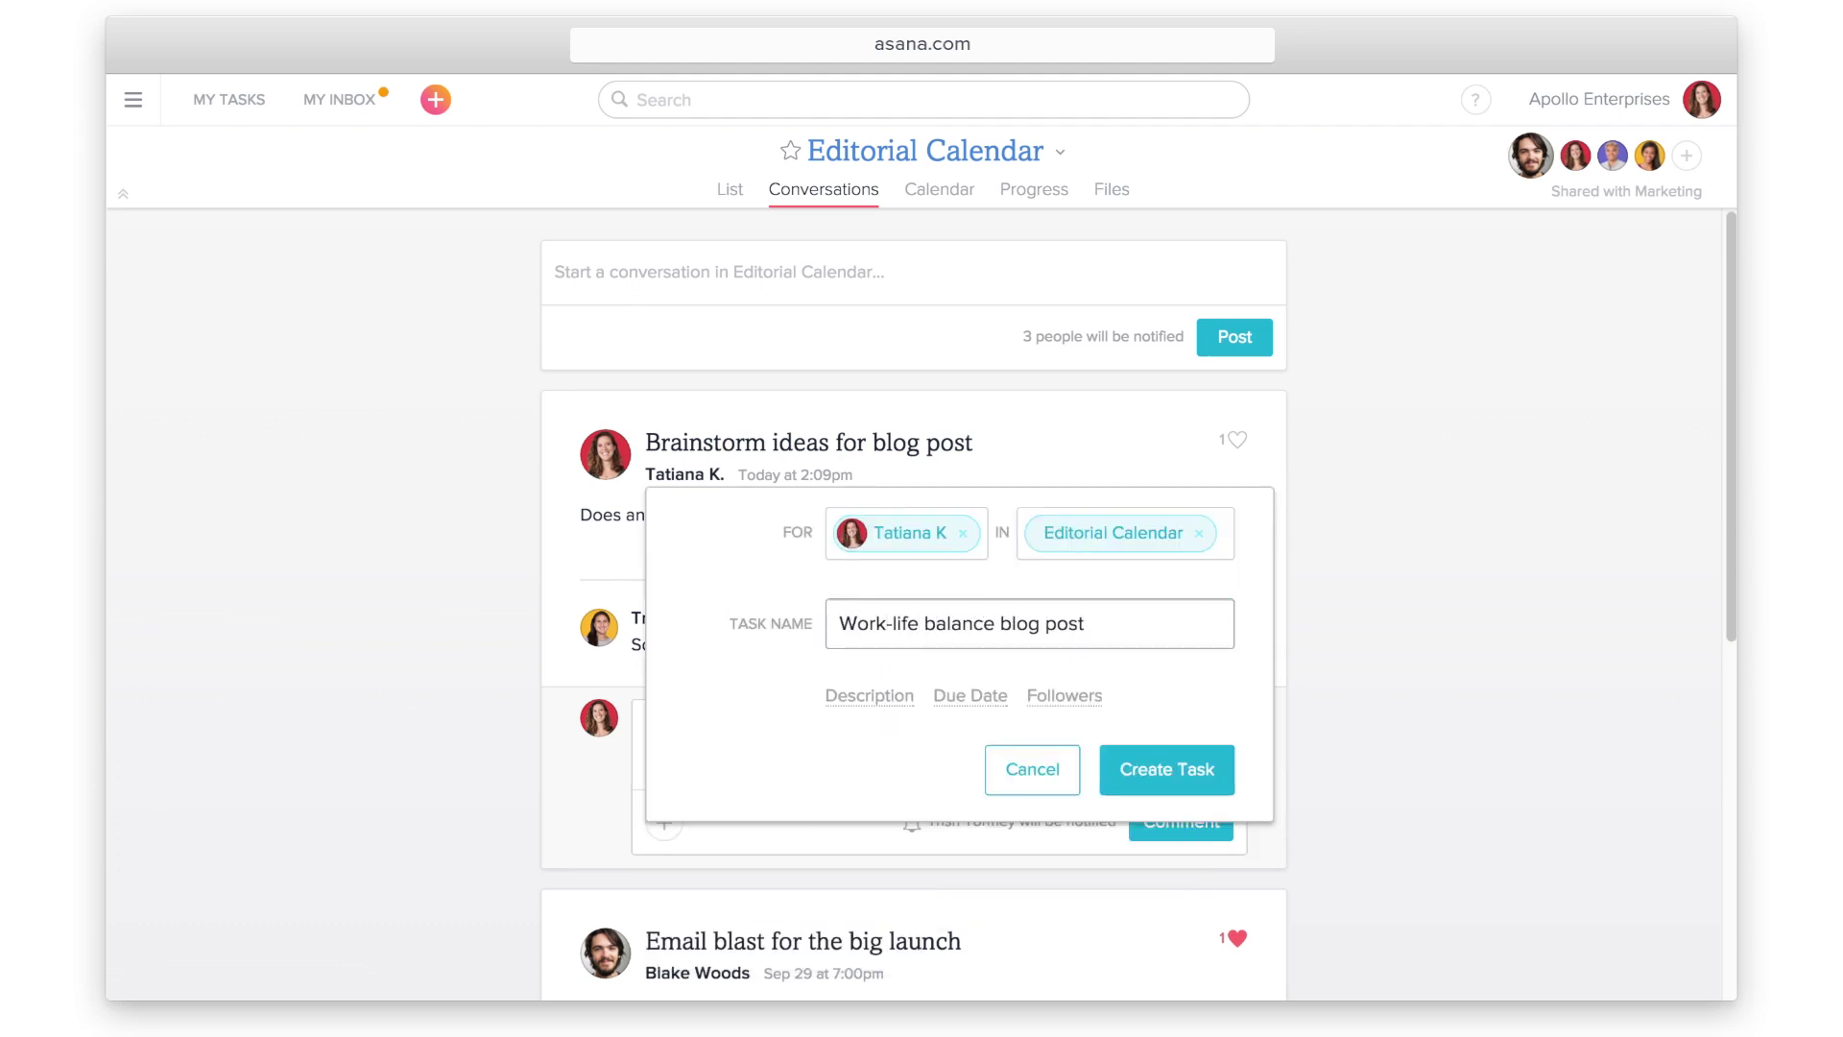
left_click(1217, 786)
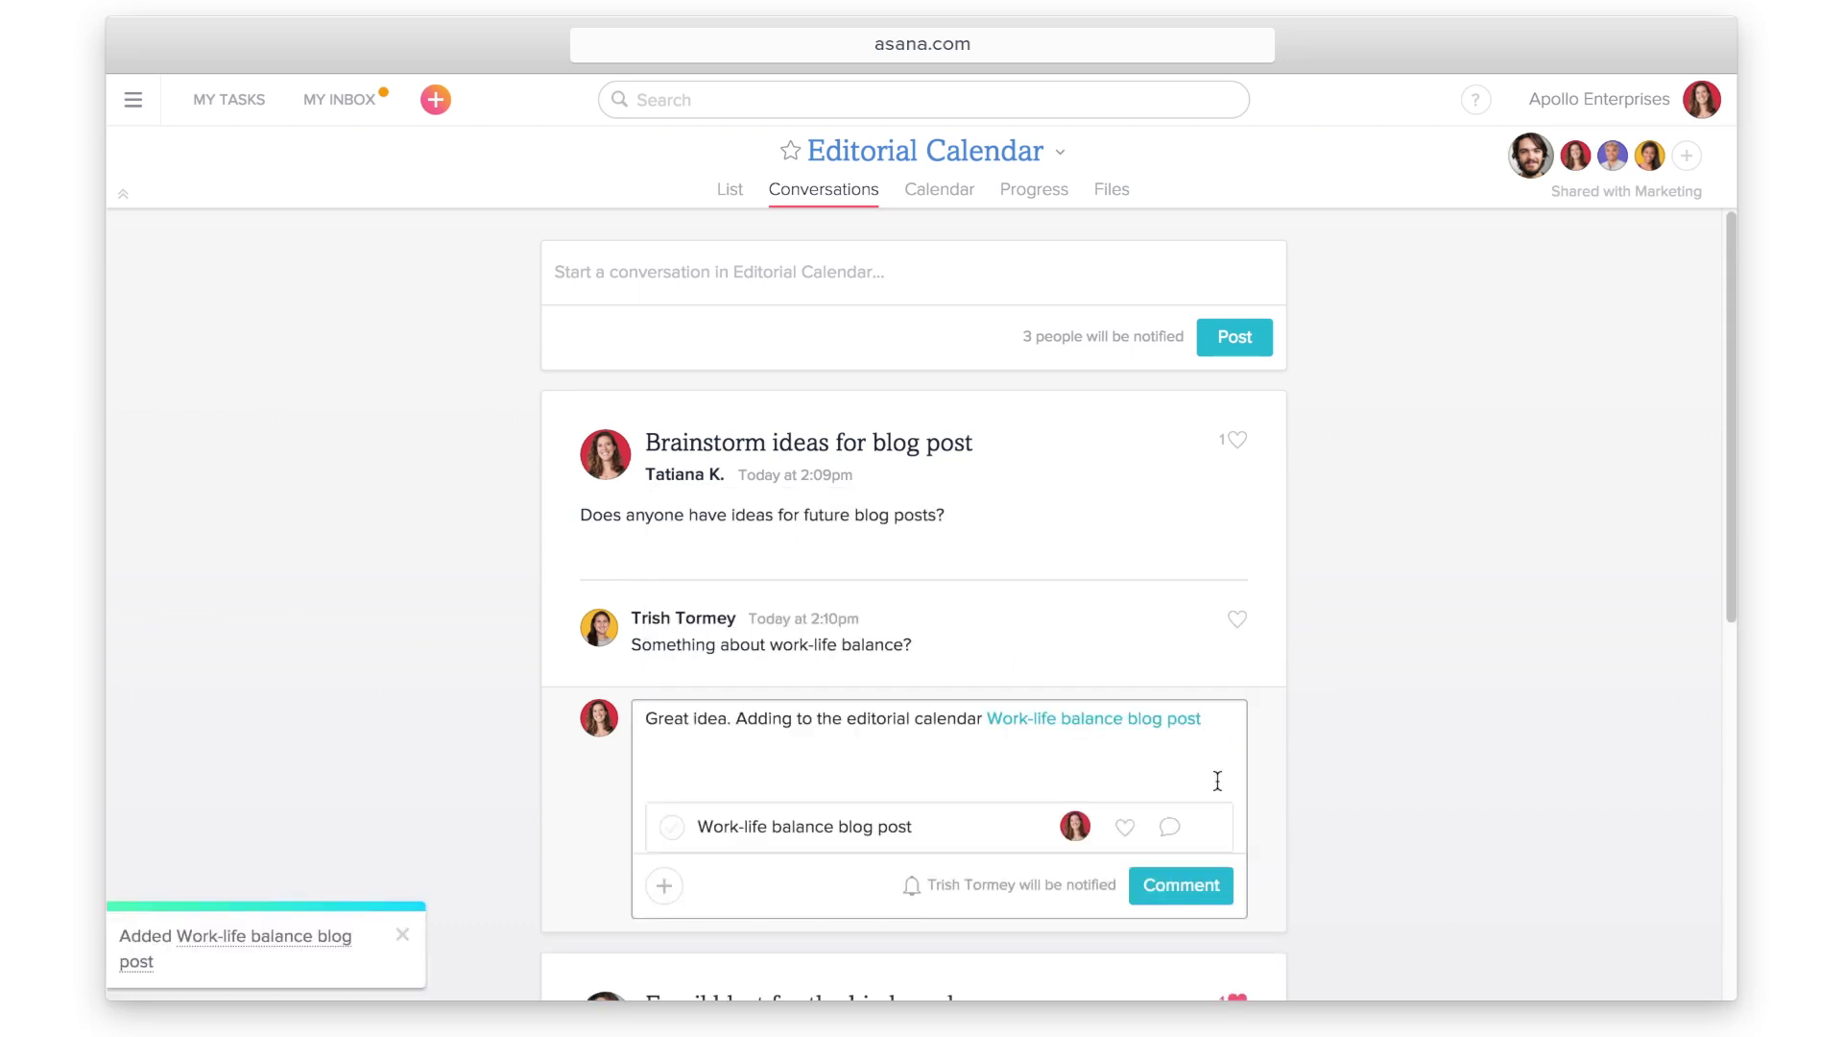
left_click(1213, 888)
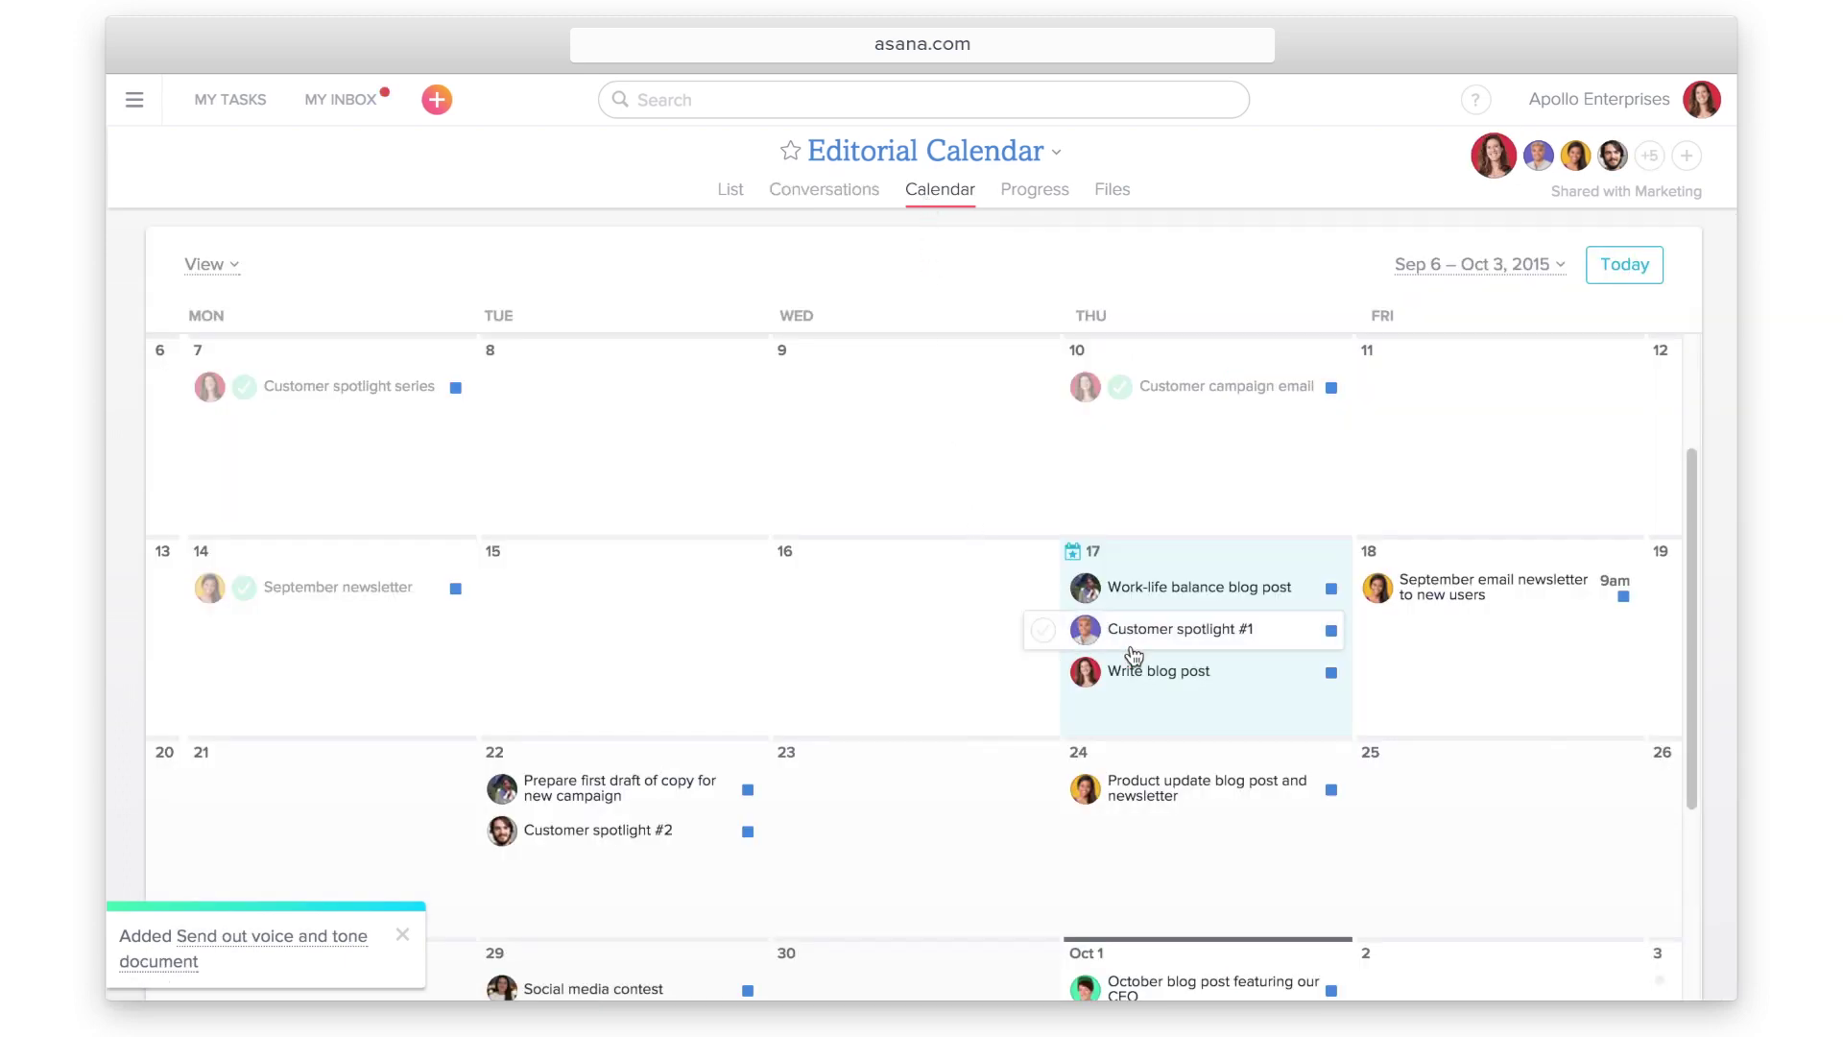
Move the Customer spotlight #1 card from Thursday 17 to Friday 18 on the calendar
mouse_move(1145, 634)
left_mouse_down()
mouse_move(1325, 660)
mouse_move(1381, 641)
mouse_move(1391, 672)
left_mouse_up()
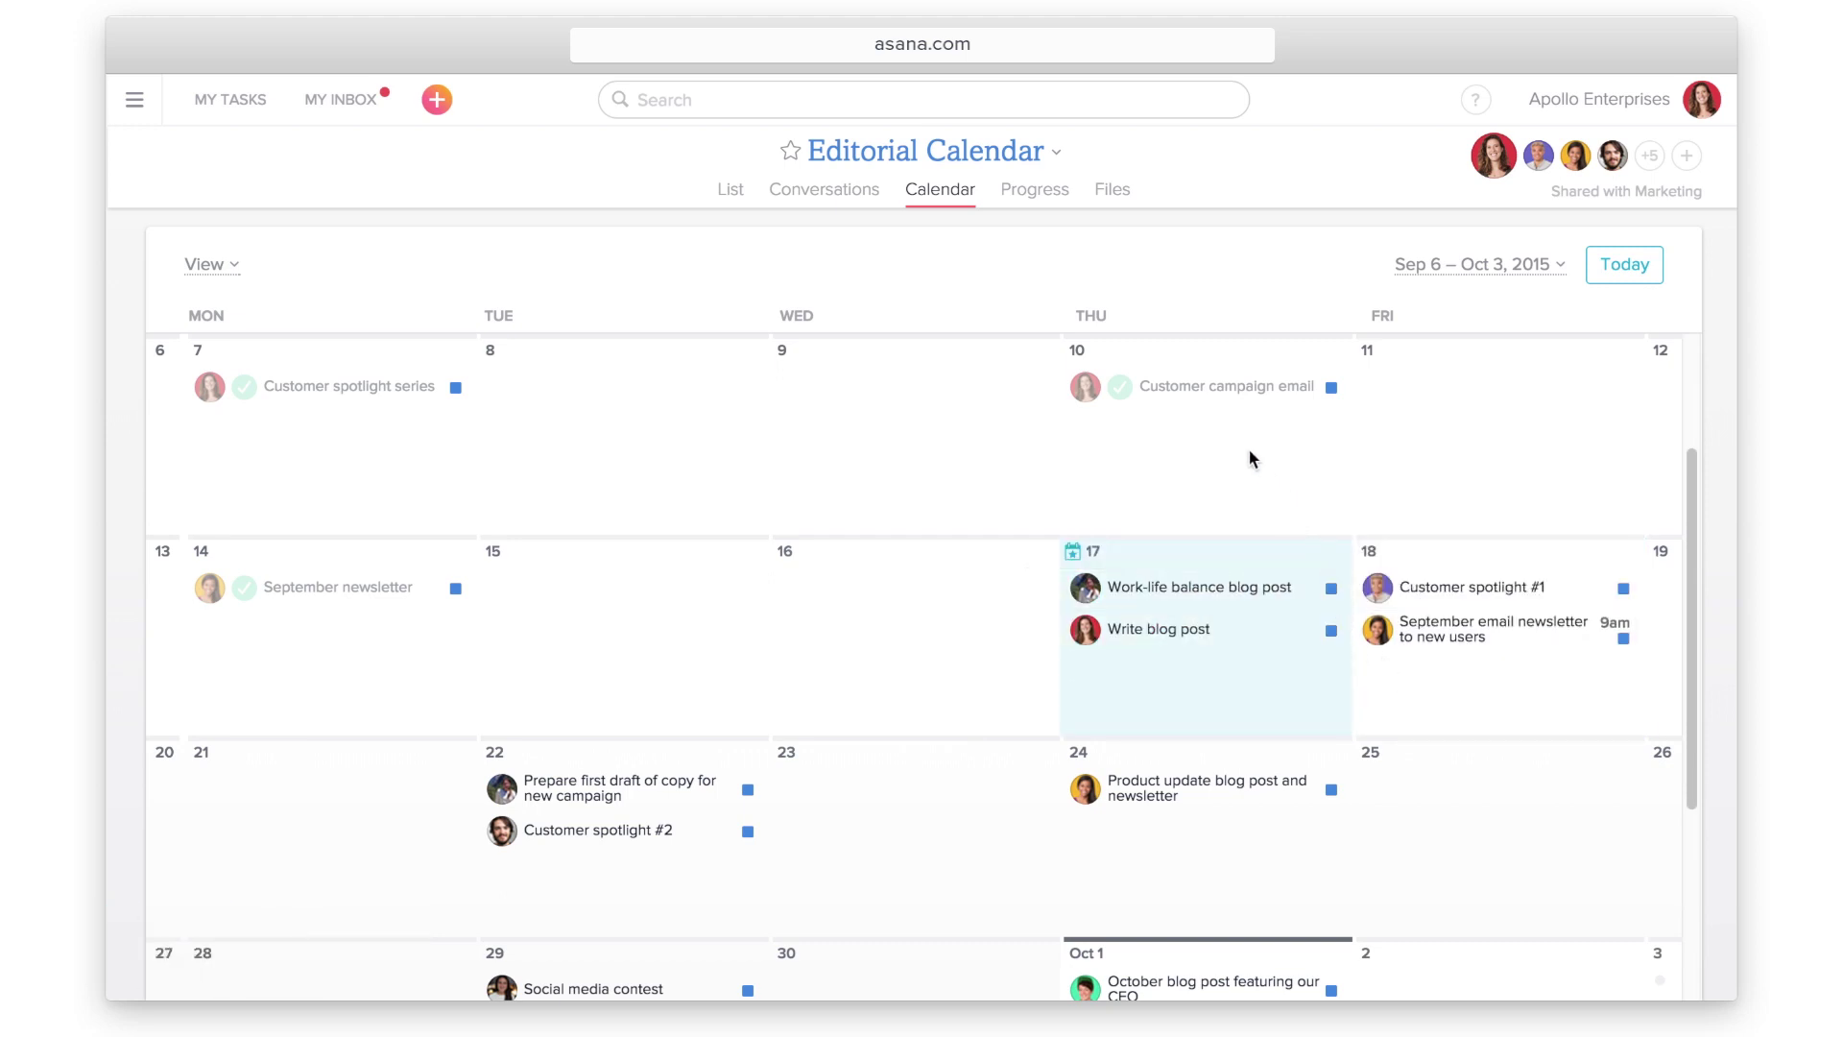
left_click(1035, 199)
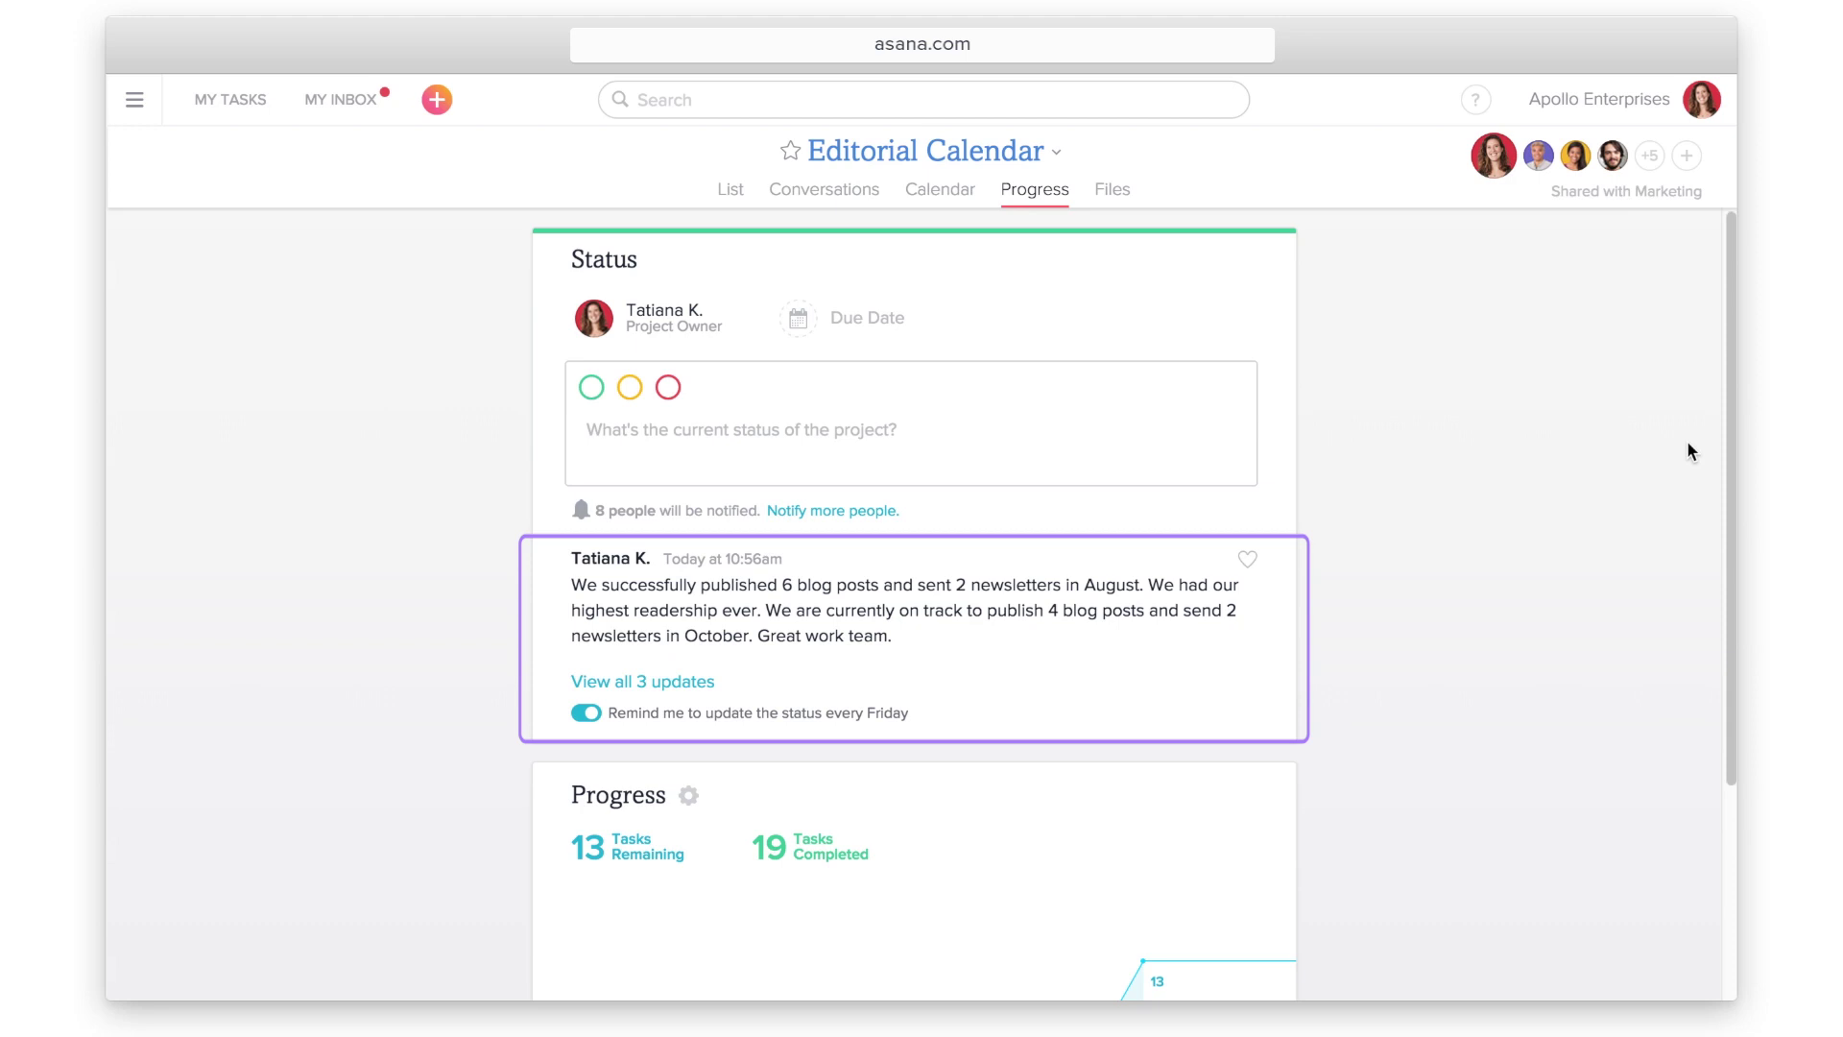
scroll(1686, 451, "down", 1)
scroll(1687, 452, "down", 1)
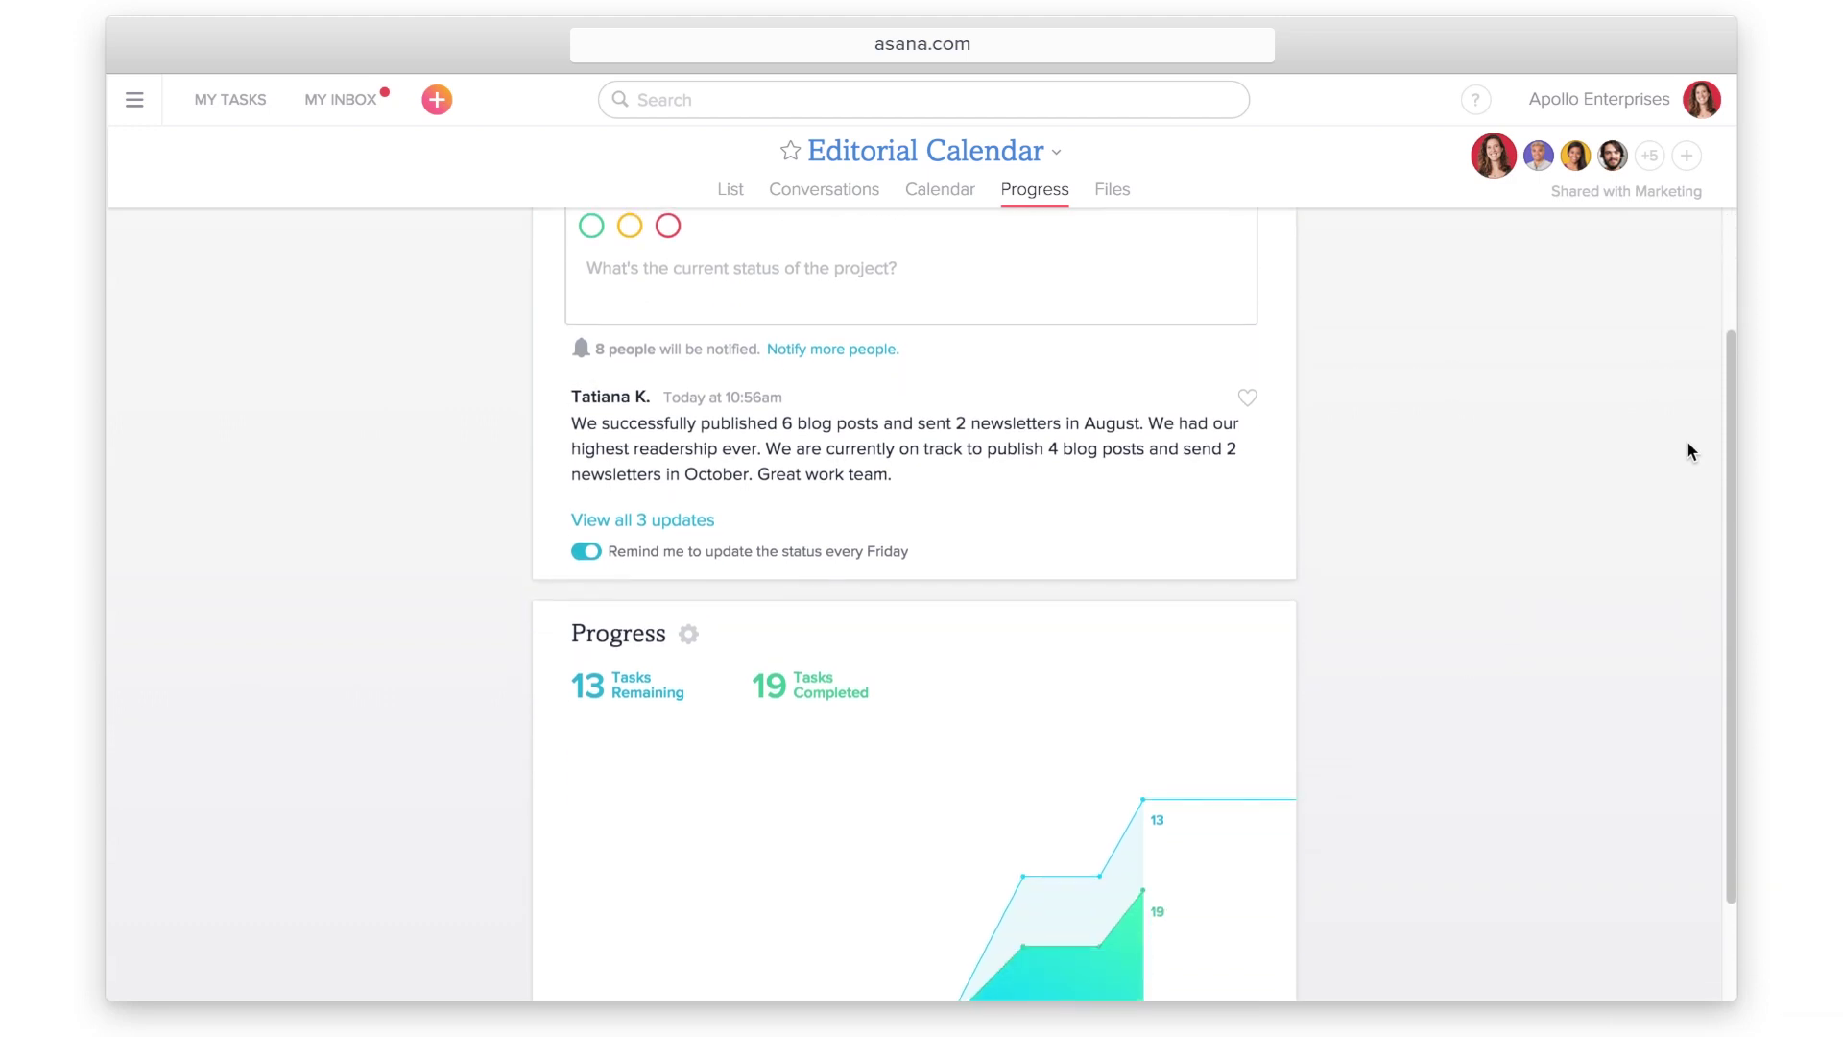
scroll(1686, 451, "down", 1)
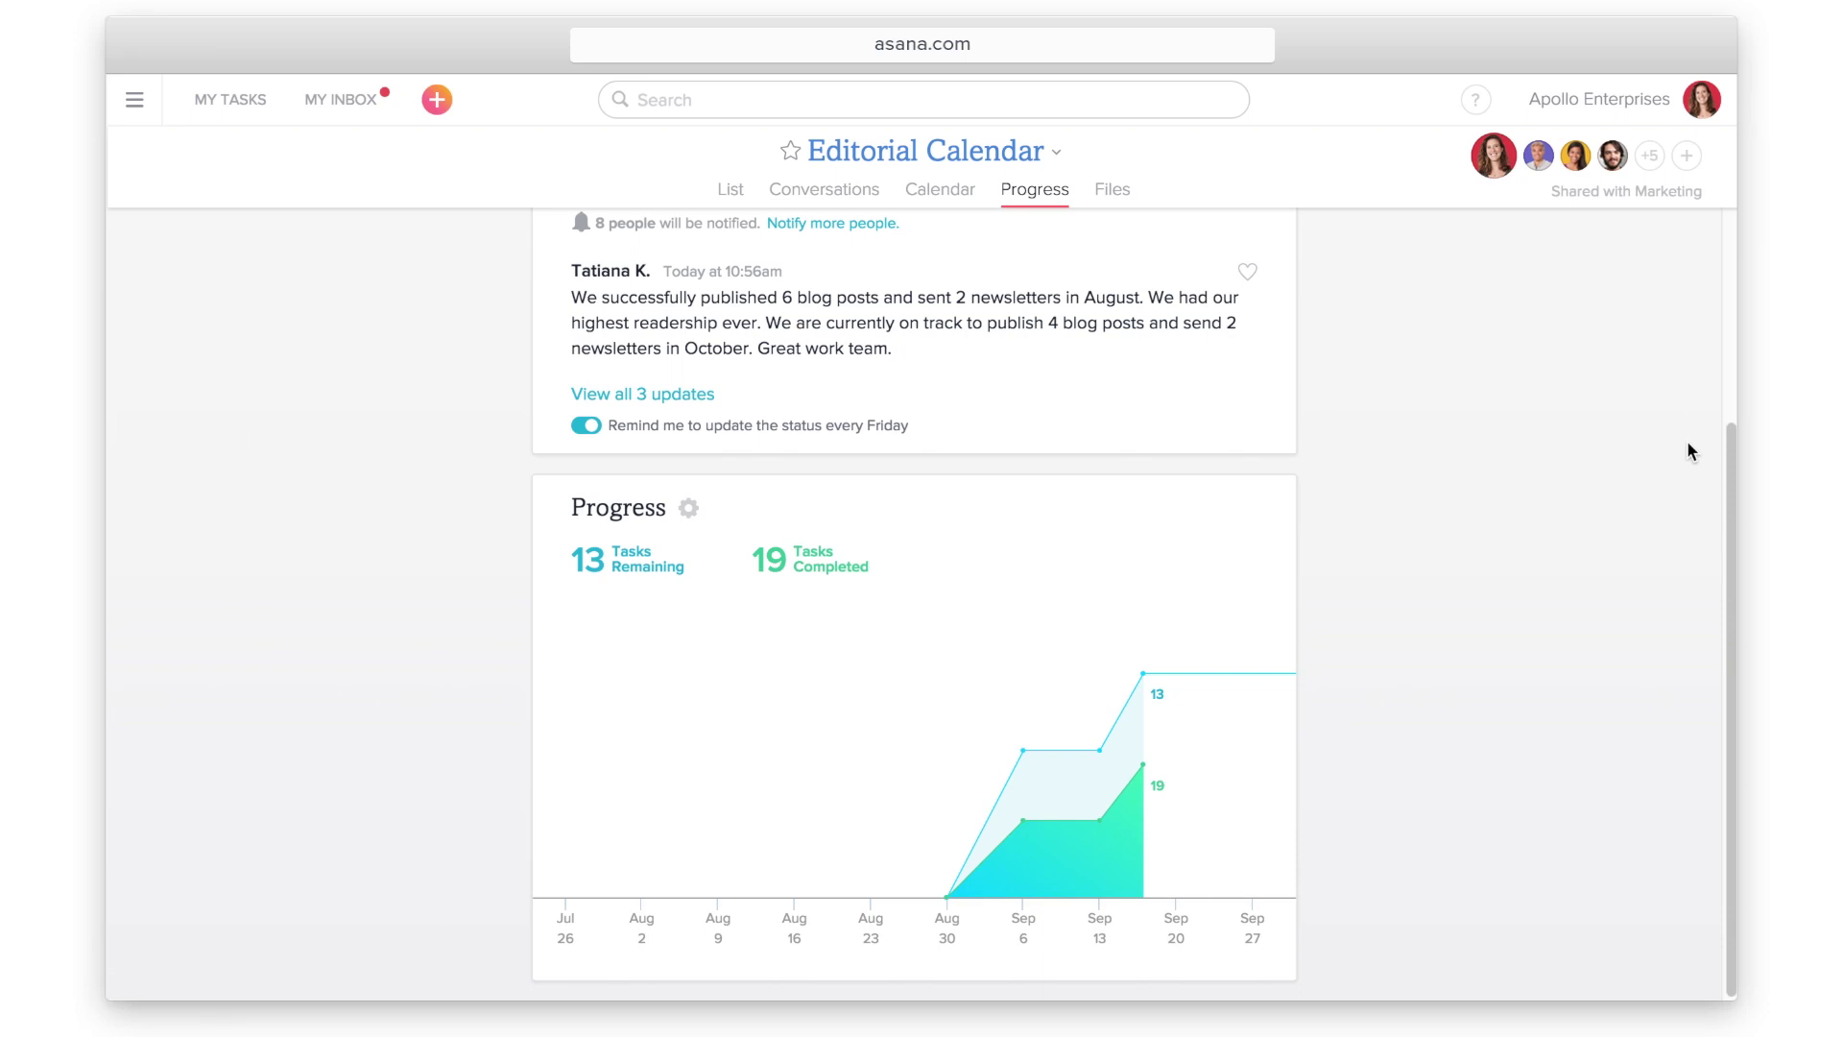
Show the project's Files page, then its actions menu with Sync to Calendar and Add Tasks by Email
left_click(1113, 196)
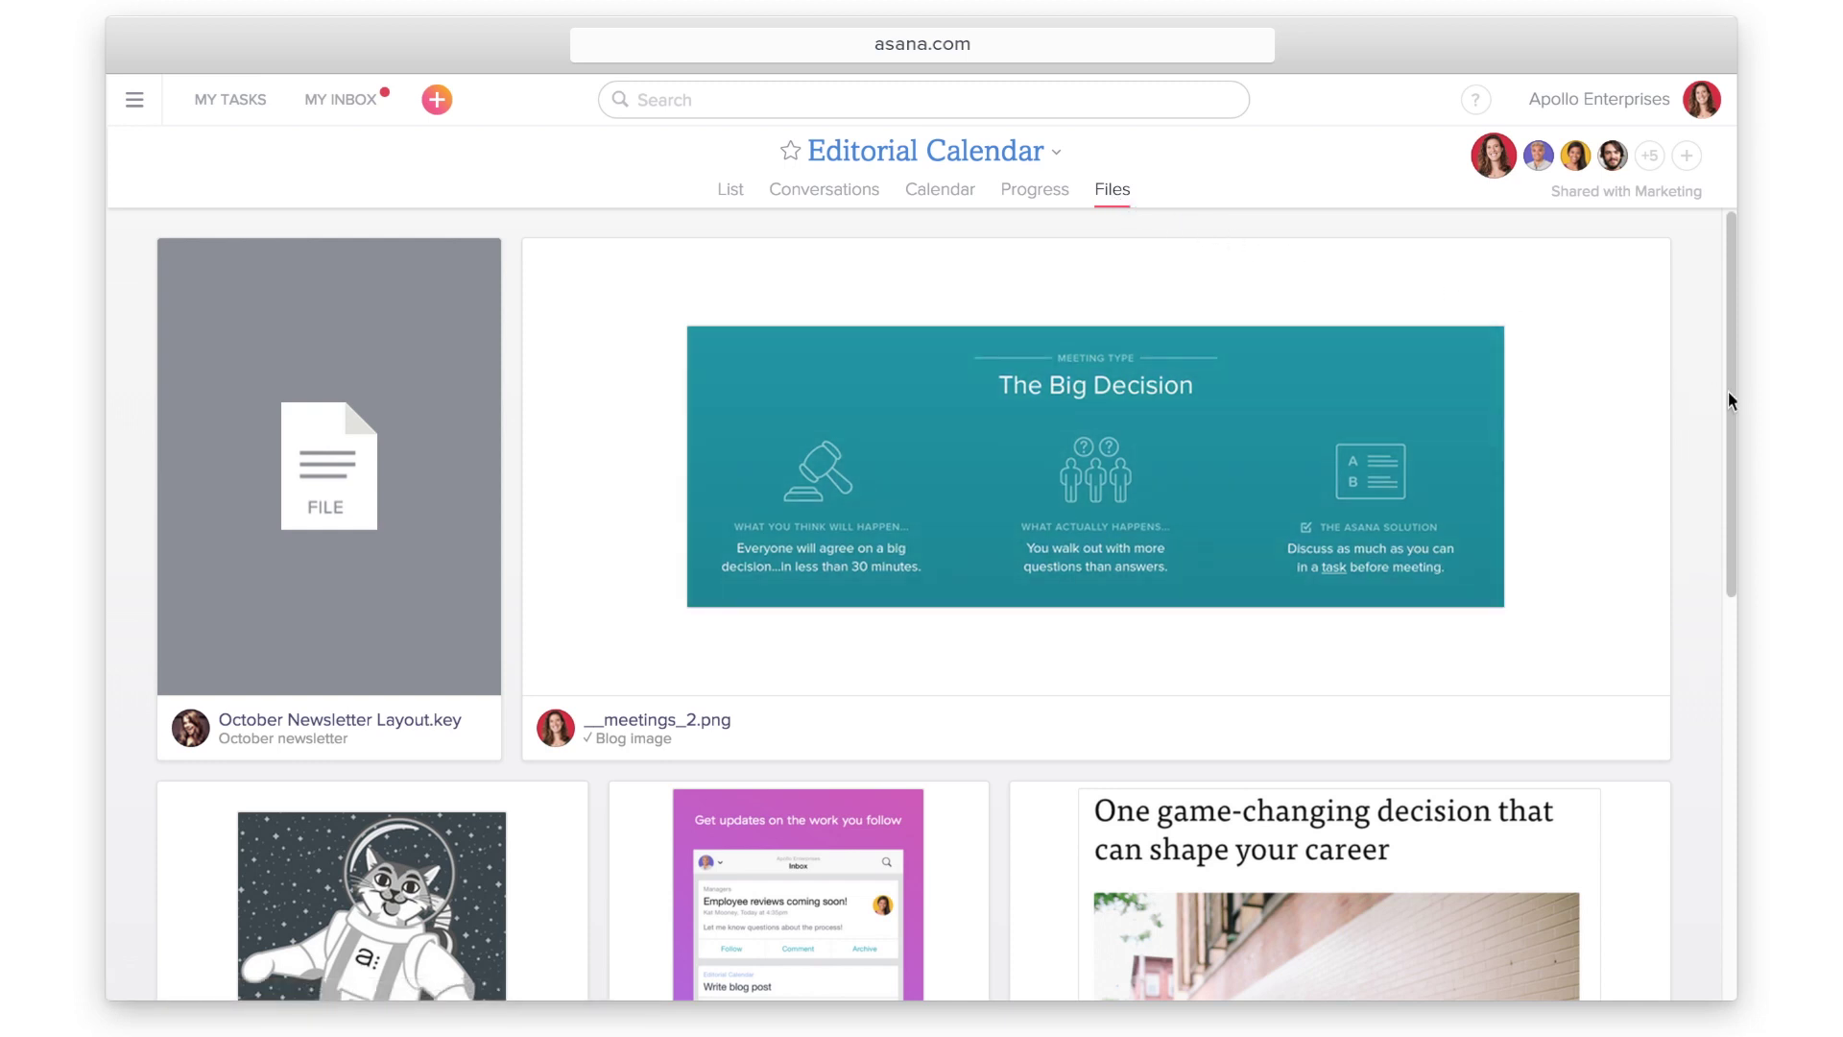
scroll(1721, 378, "down", 1)
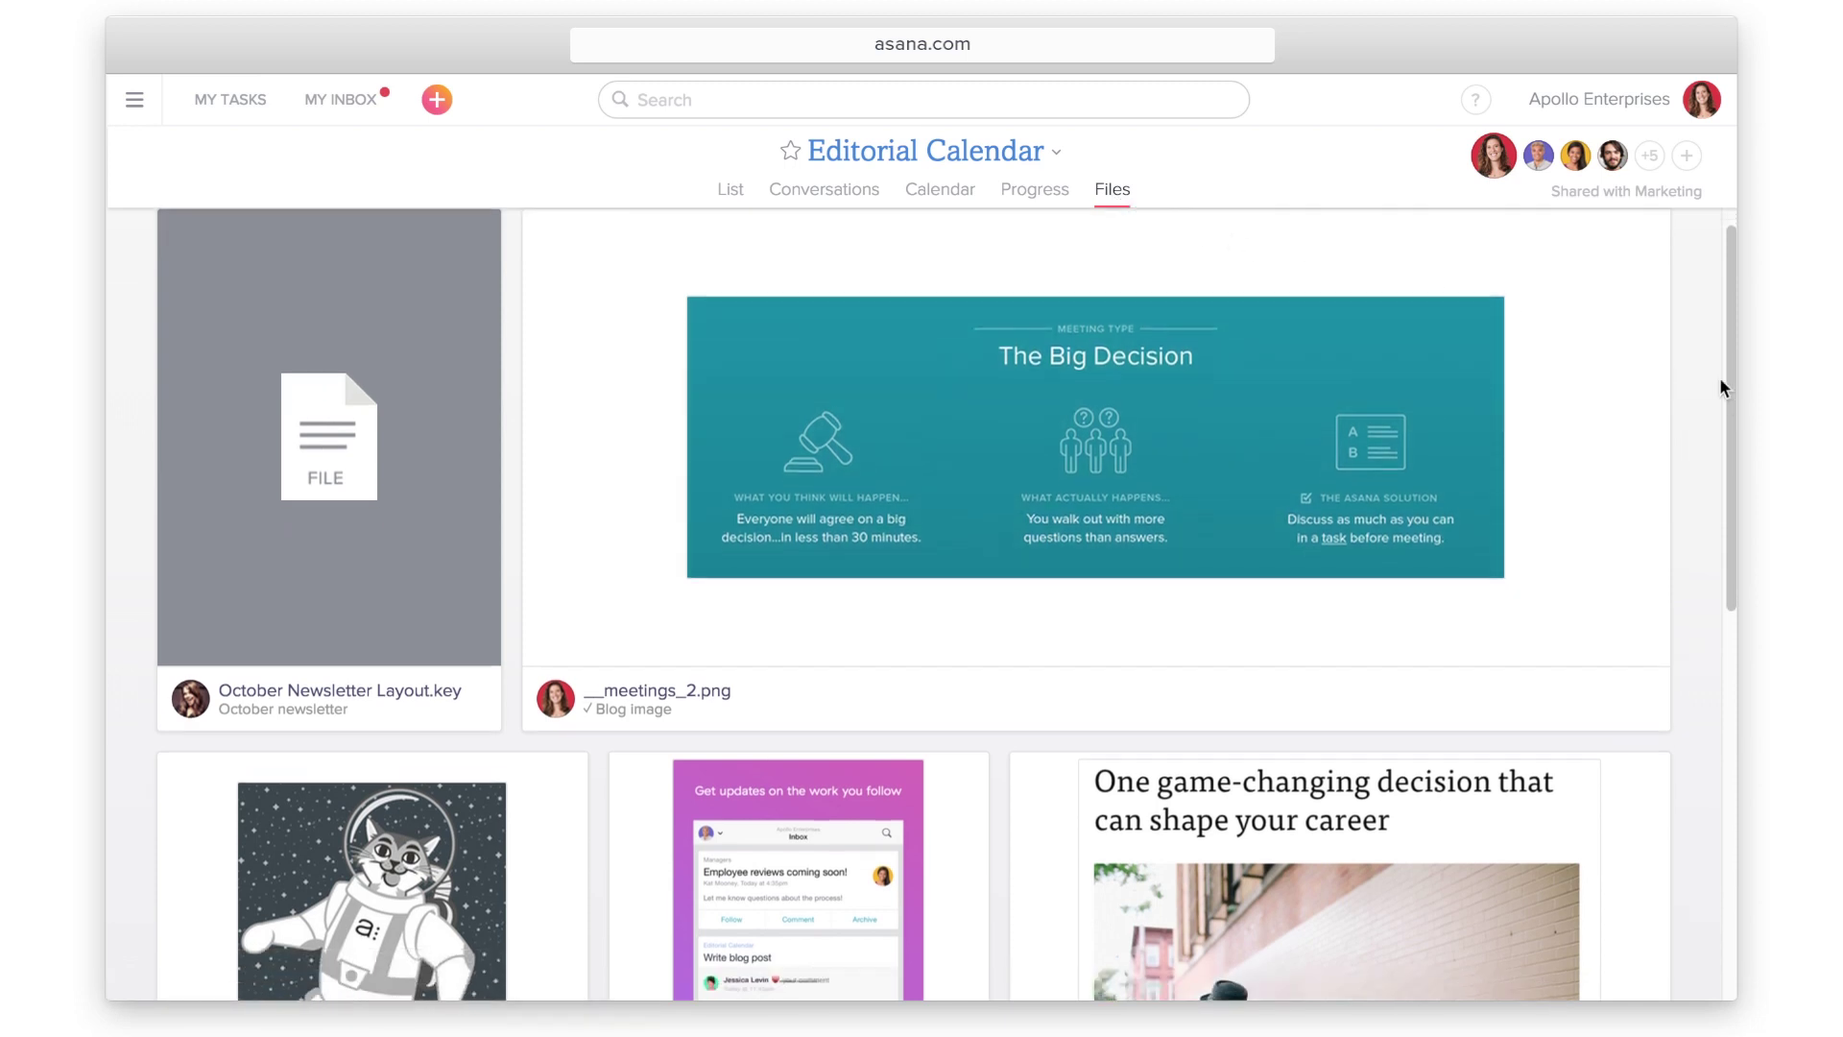
scroll(1721, 380, "down", 2)
scroll(1720, 379, "down", 2)
scroll(1721, 379, "down", 2)
scroll(1721, 378, "down", 2)
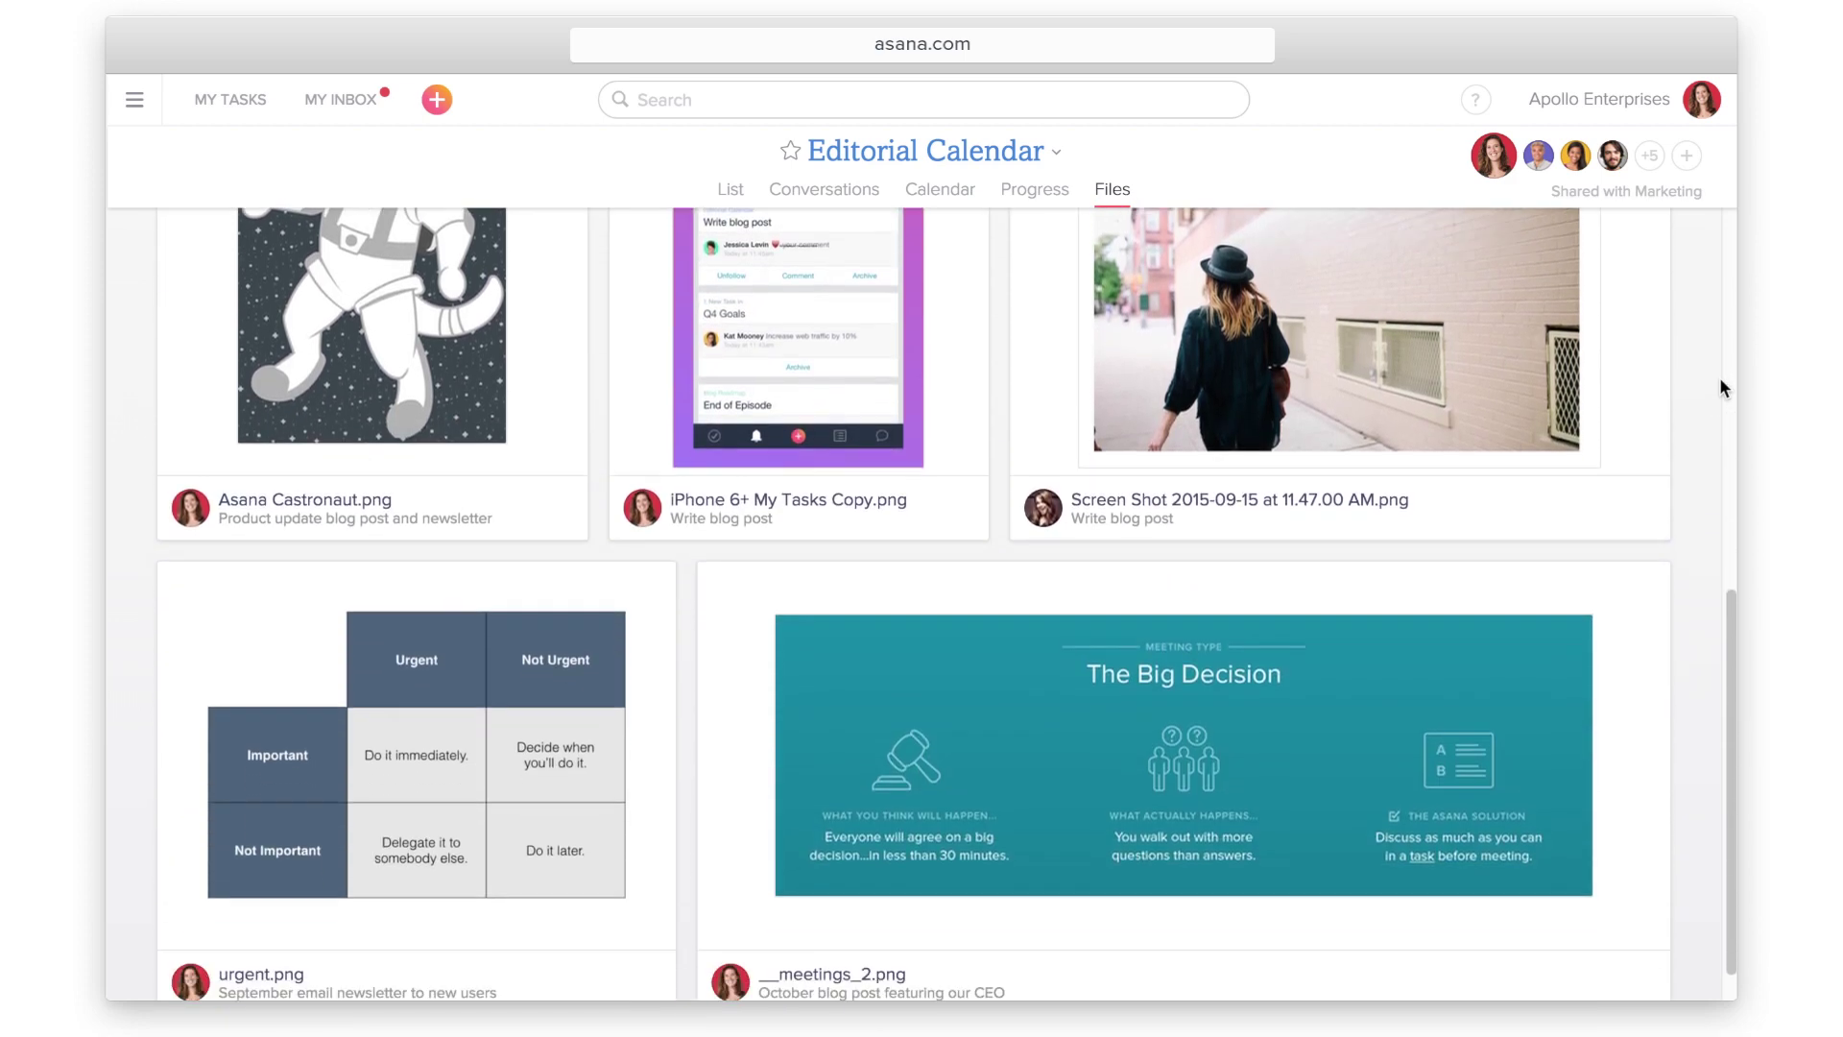
scroll(1720, 379, "up", 1)
scroll(1721, 378, "up", 1)
scroll(1719, 386, "up", 3)
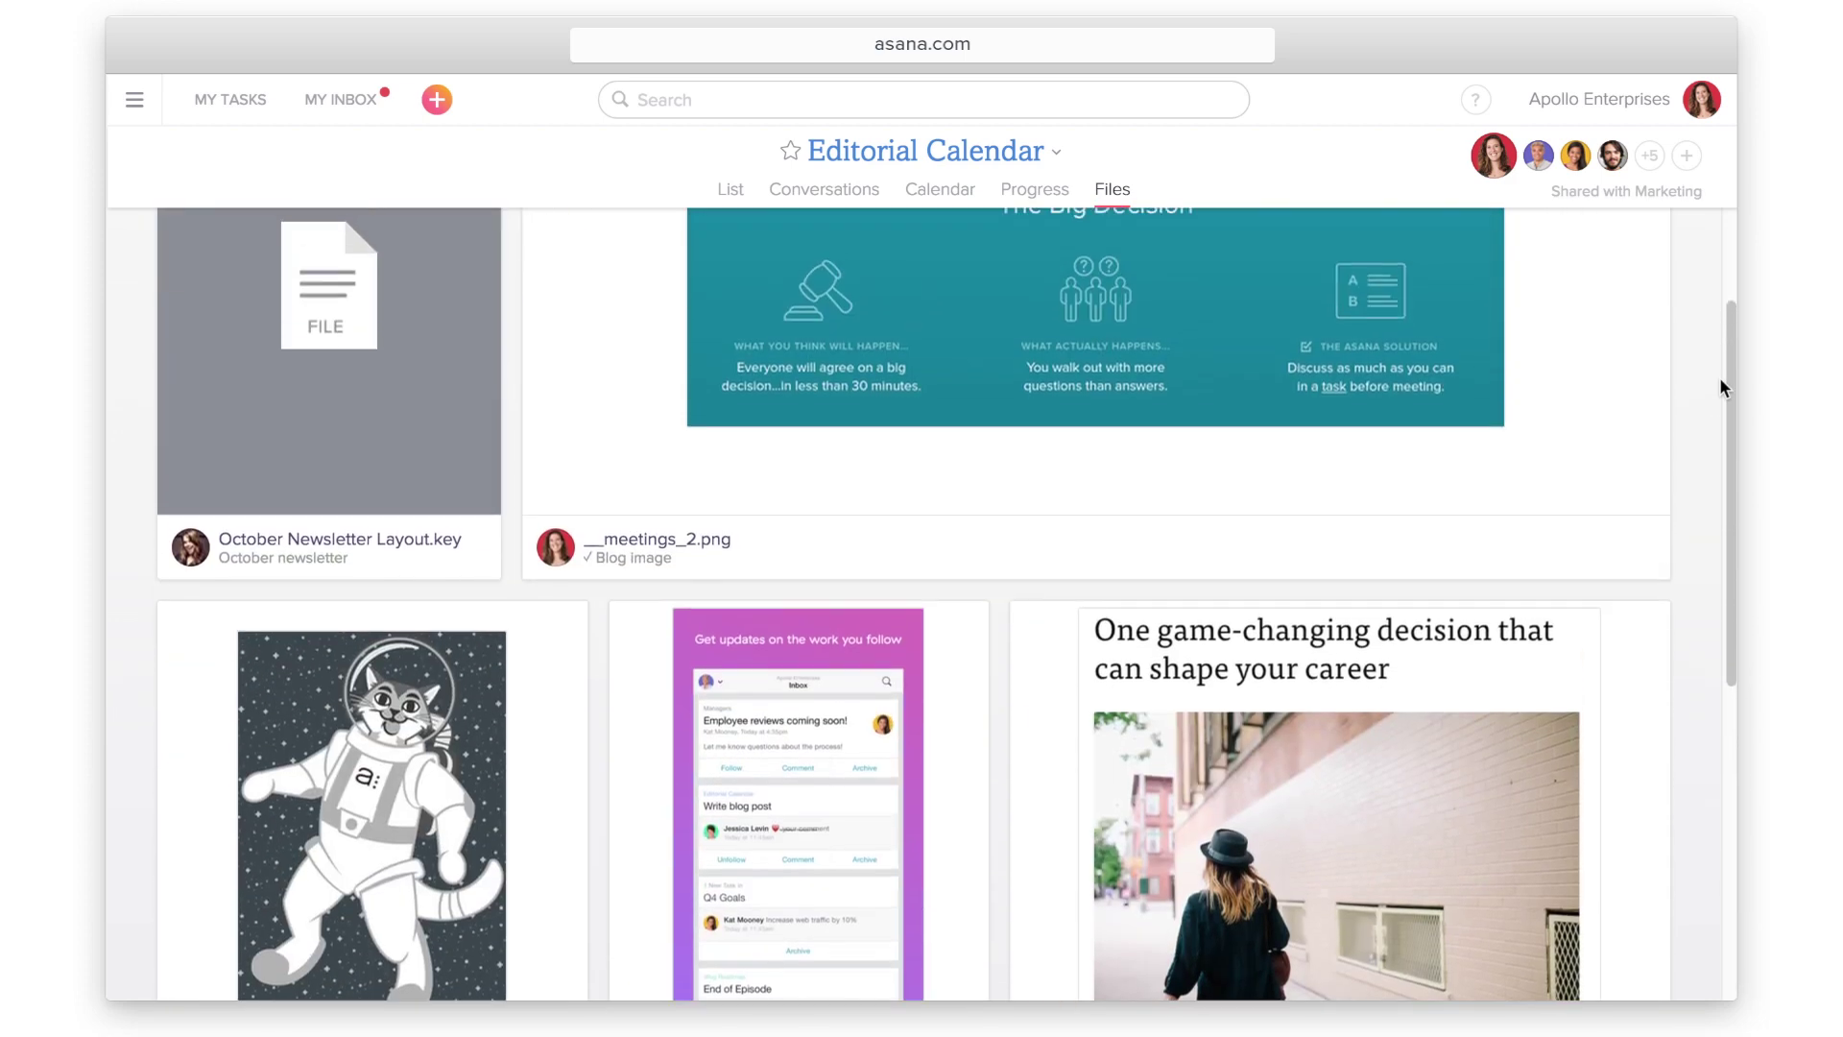
scroll(1719, 387, "up", 1)
scroll(1719, 386, "up", 1)
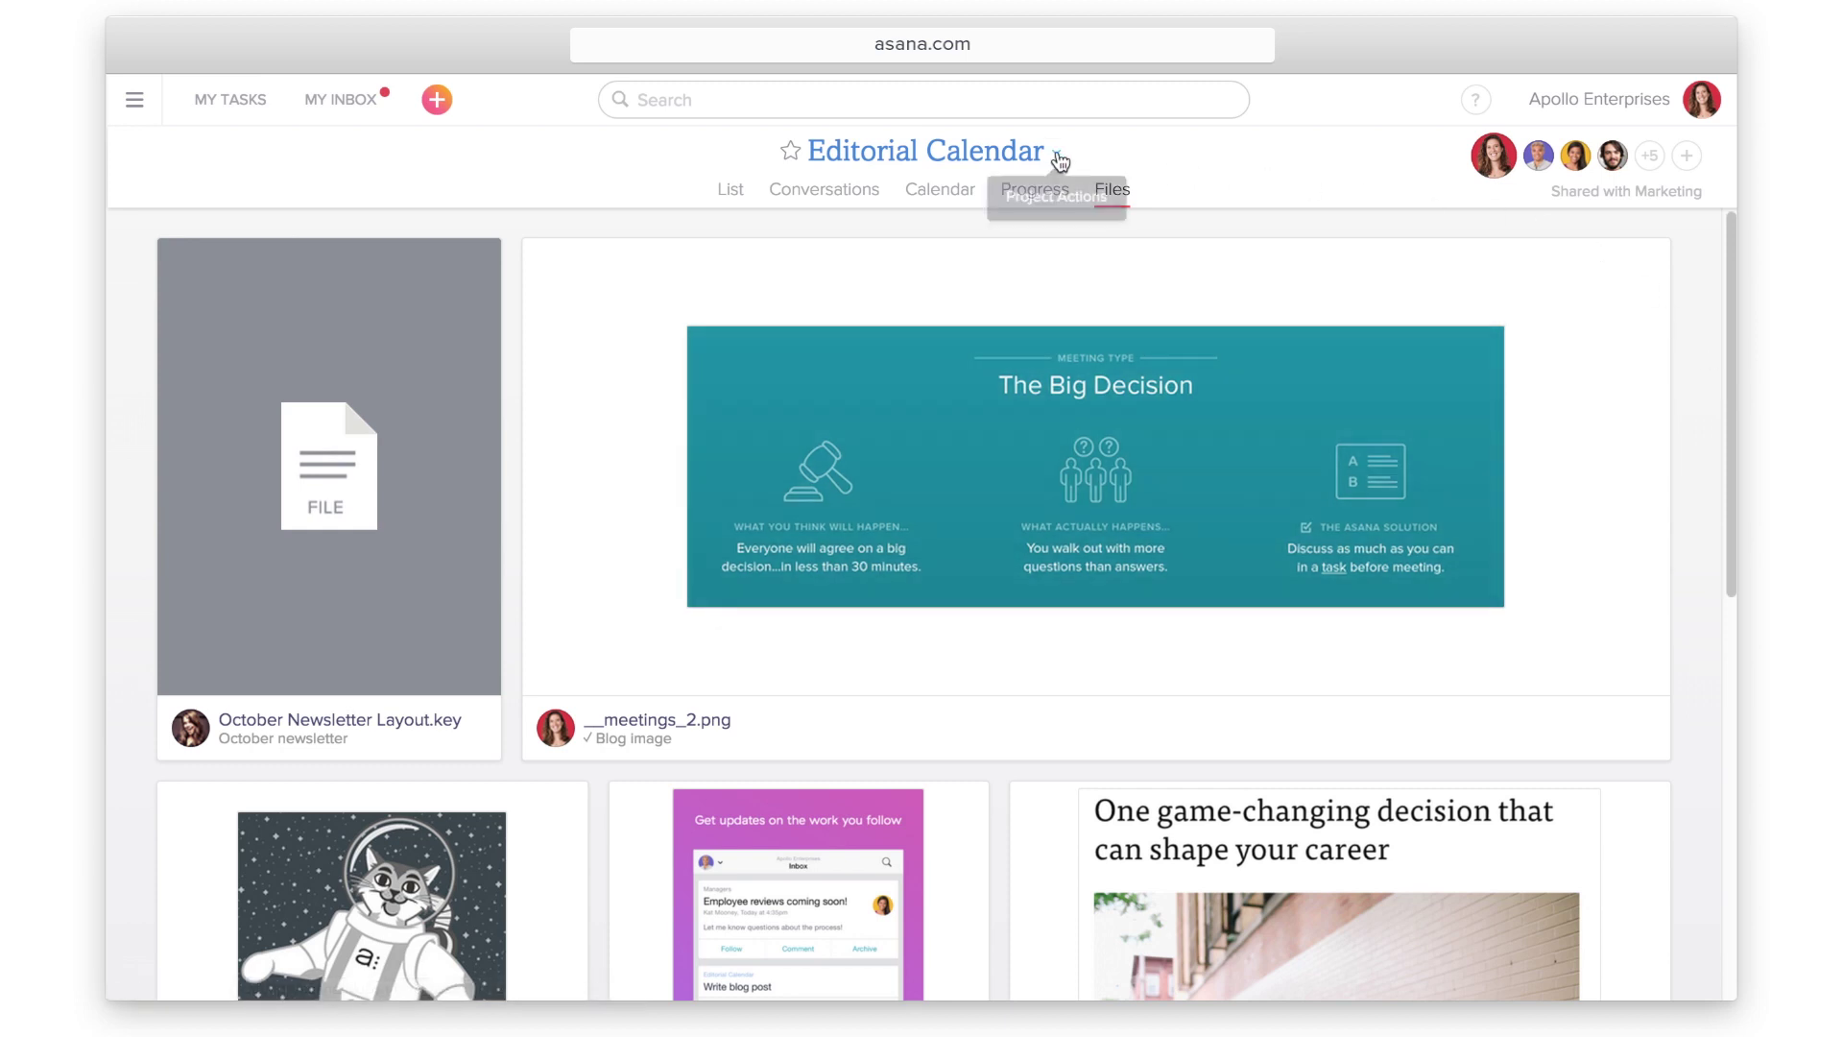
left_click(1056, 157)
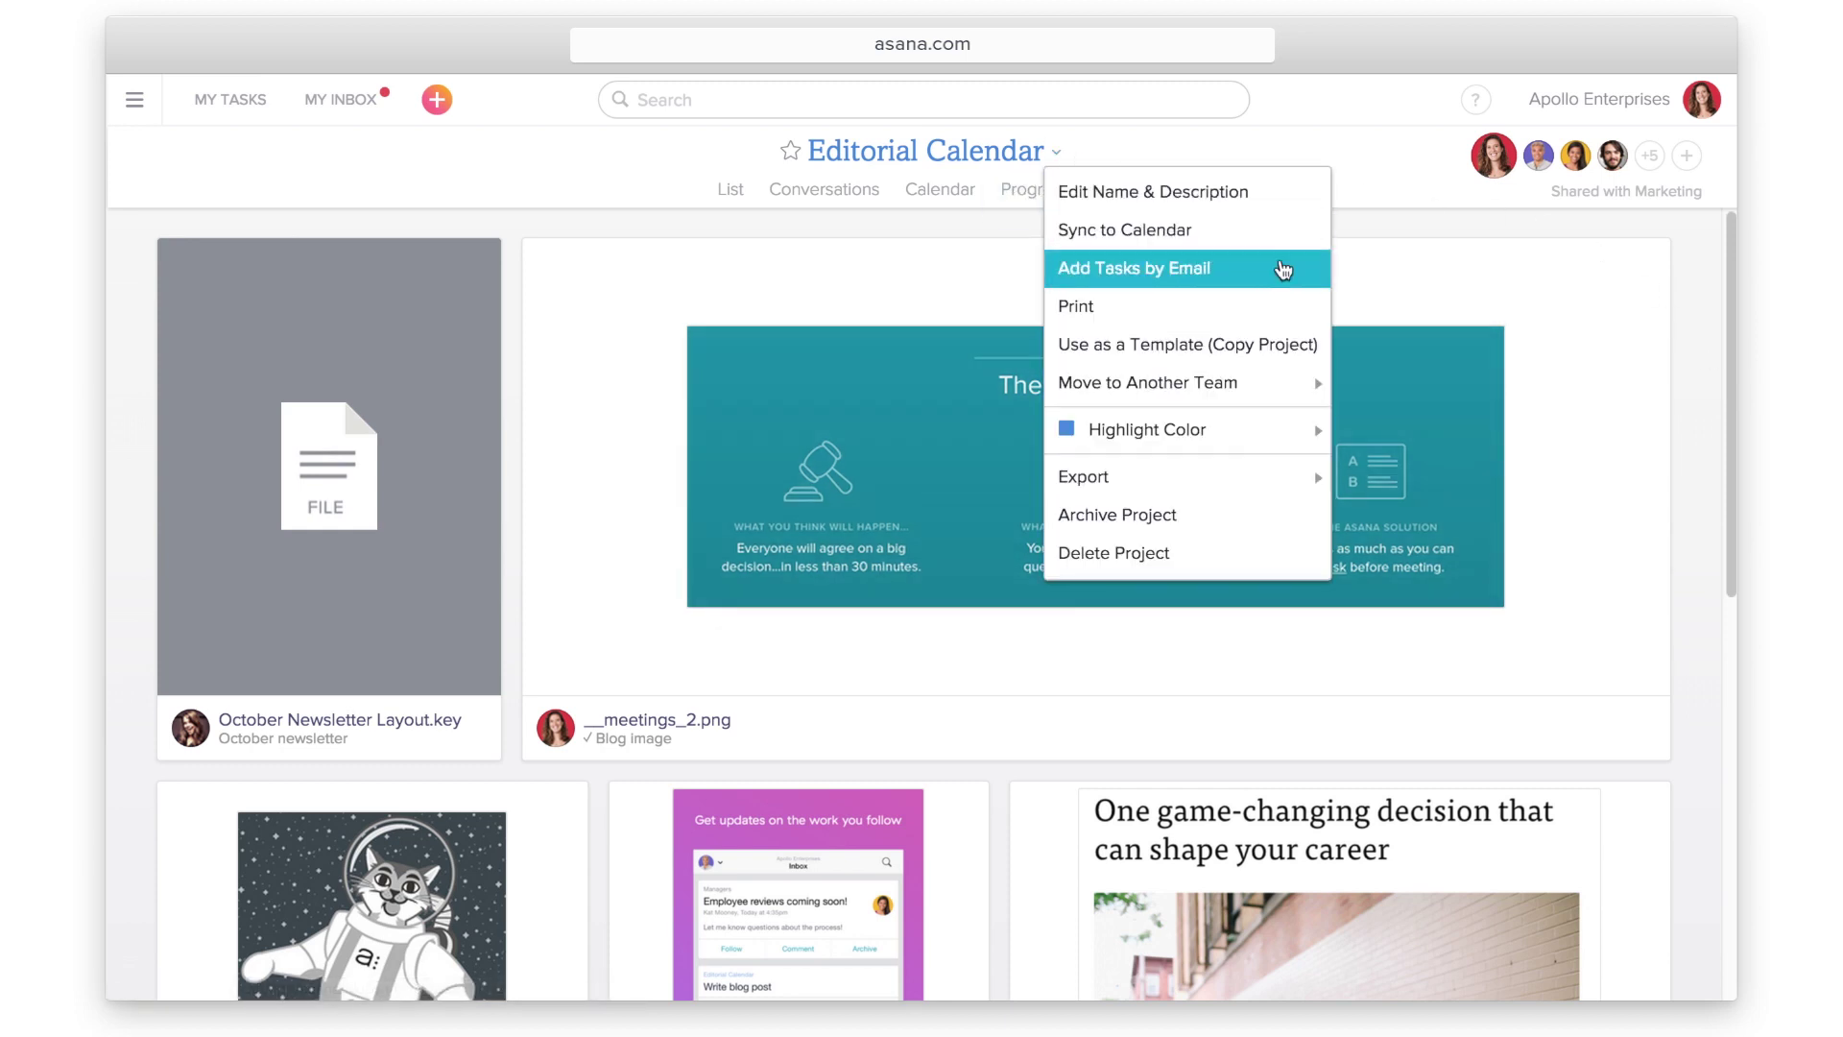